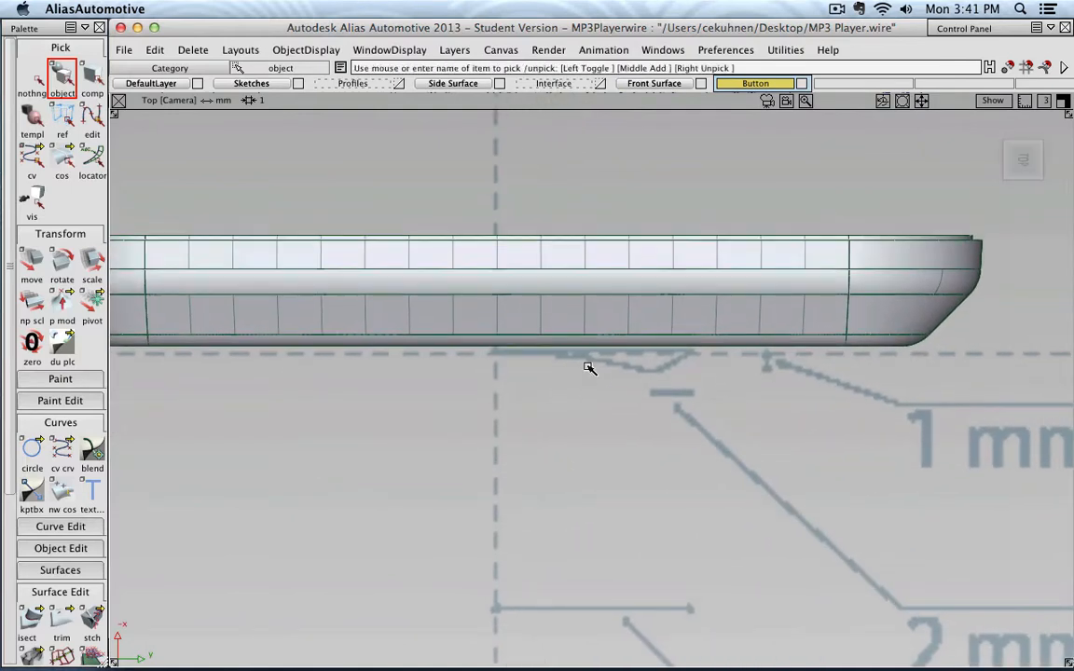
- Turn on the grid display in the Top view and frame the lower edge of the player body with the sketch
scroll(587, 365, "down", 4)
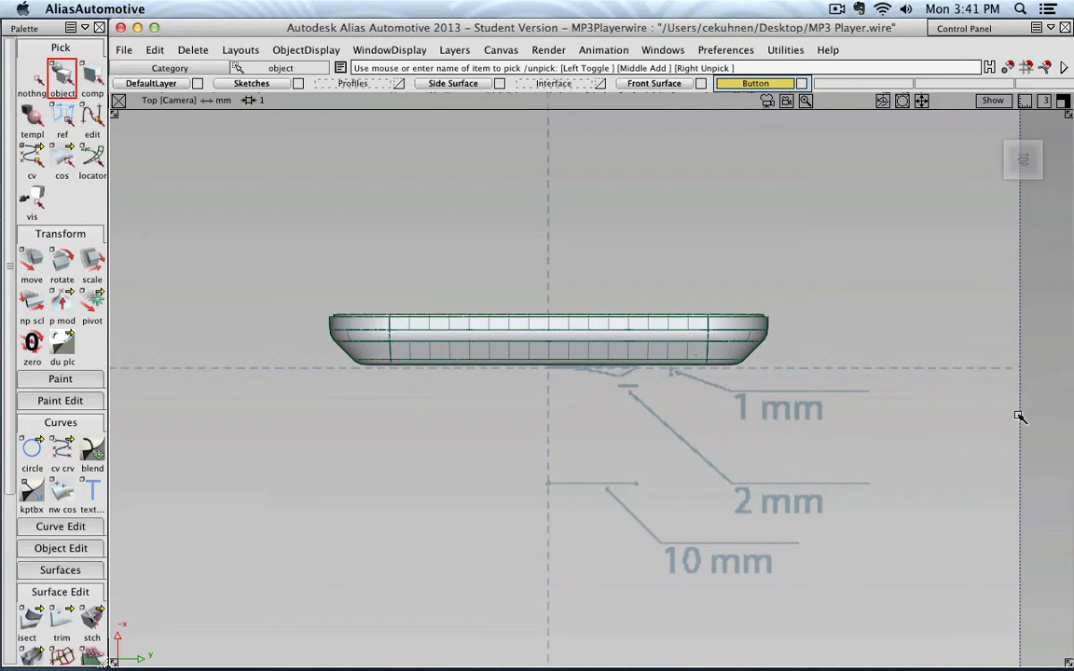
scroll(452, 467, "down", 1)
scroll(496, 444, "up", 3)
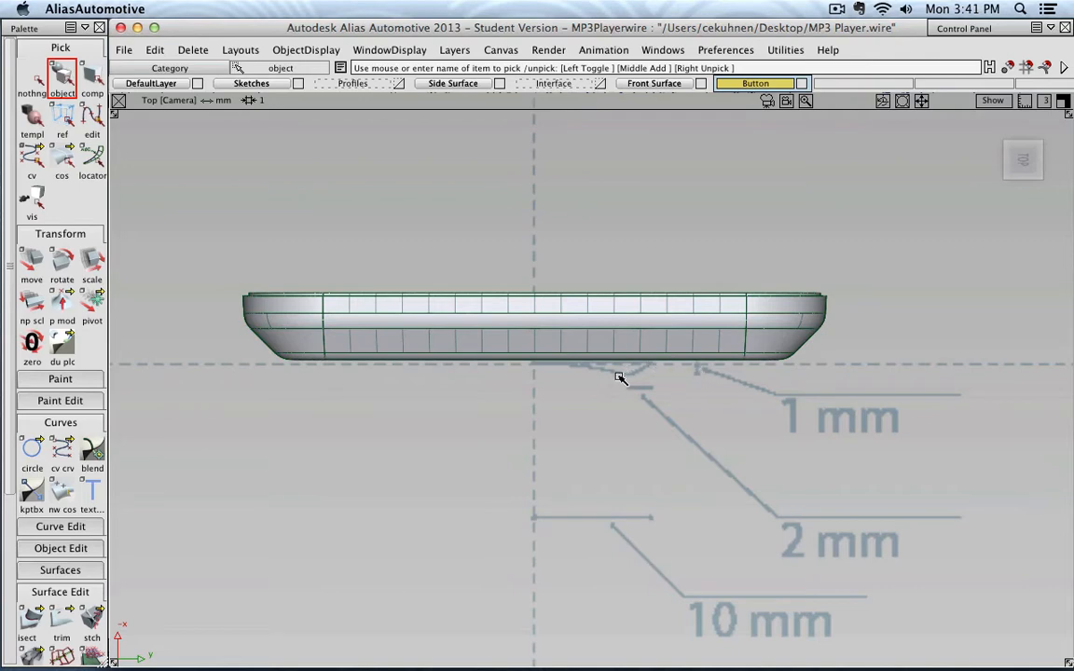
left_click(992, 100)
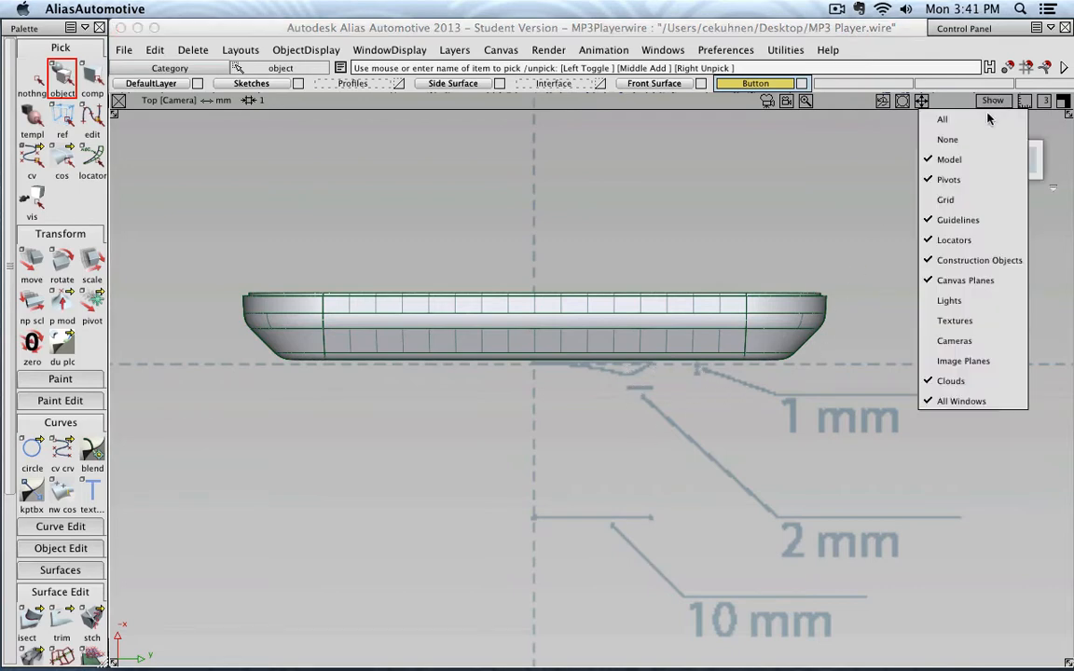
left_click(970, 202)
scroll(781, 268, "up", 3)
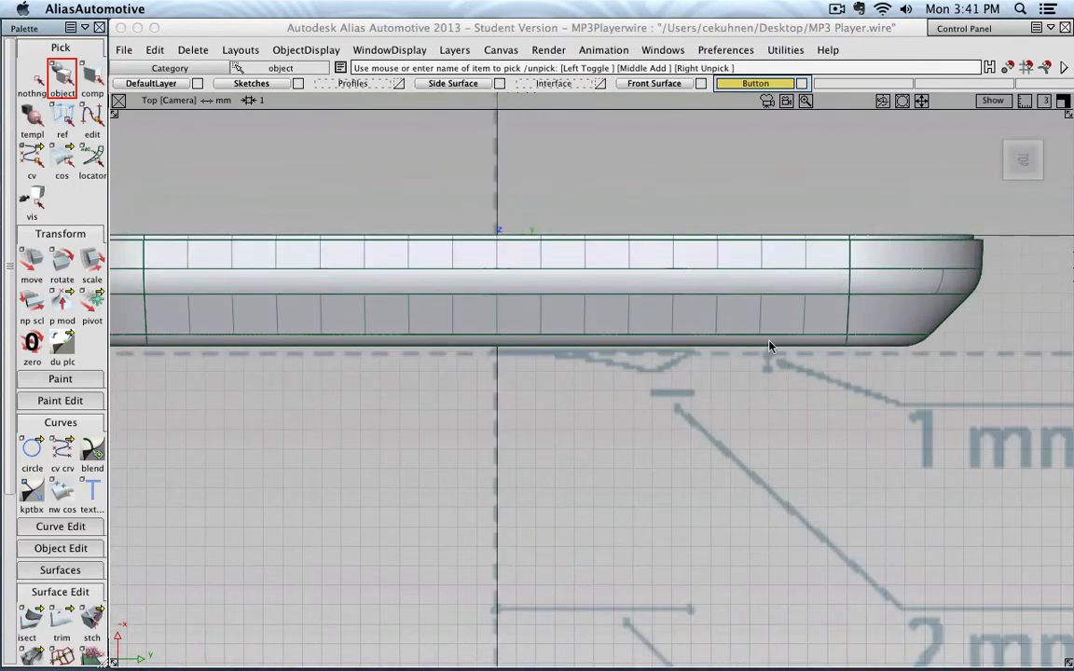
right_click_drag(763, 356, 750, 470, "alt+shift")
middle_click_drag(743, 461, 698, 338, "alt+shift")
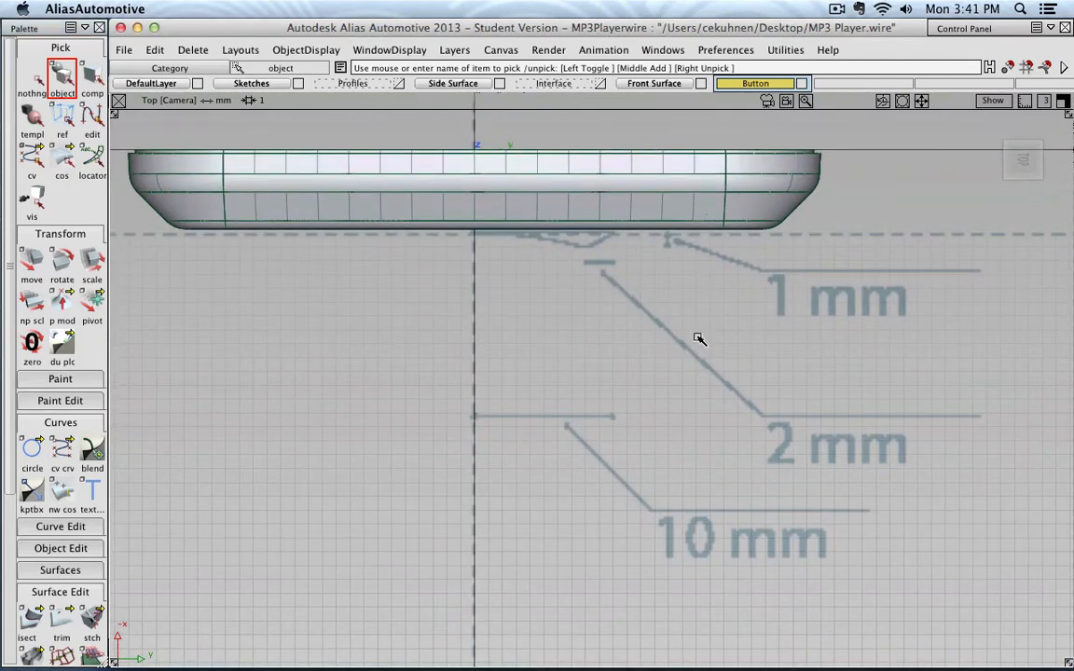
- Open the Keypoint Curve Toolbox and place it clear of the button sketch
double_click(33, 494)
left_click(33, 494)
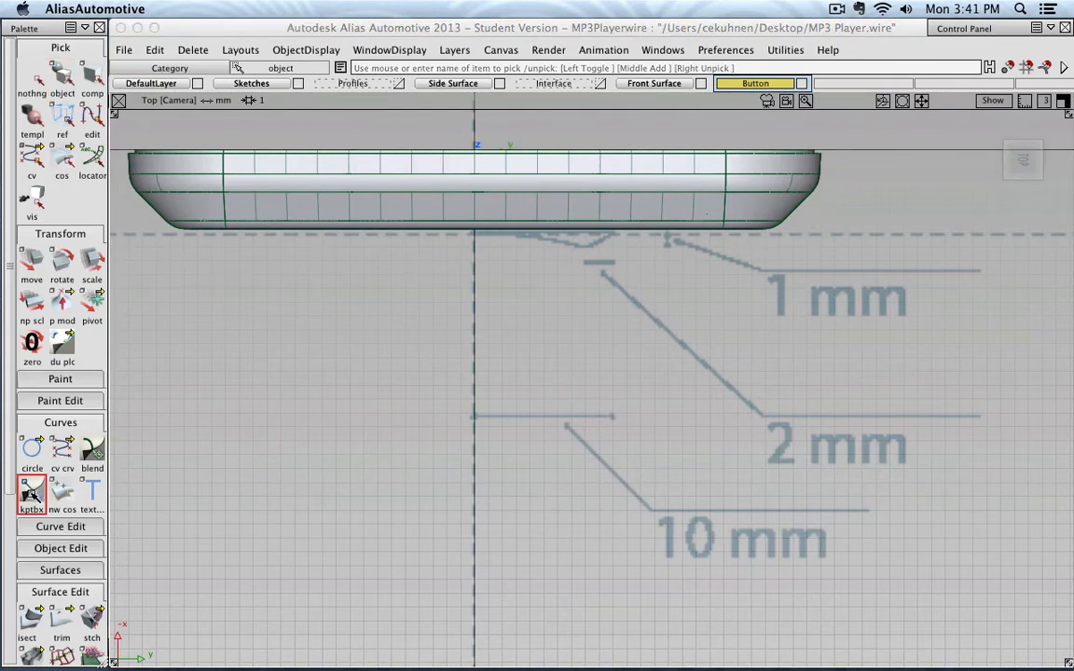
left_click_drag(494, 599, 260, 554)
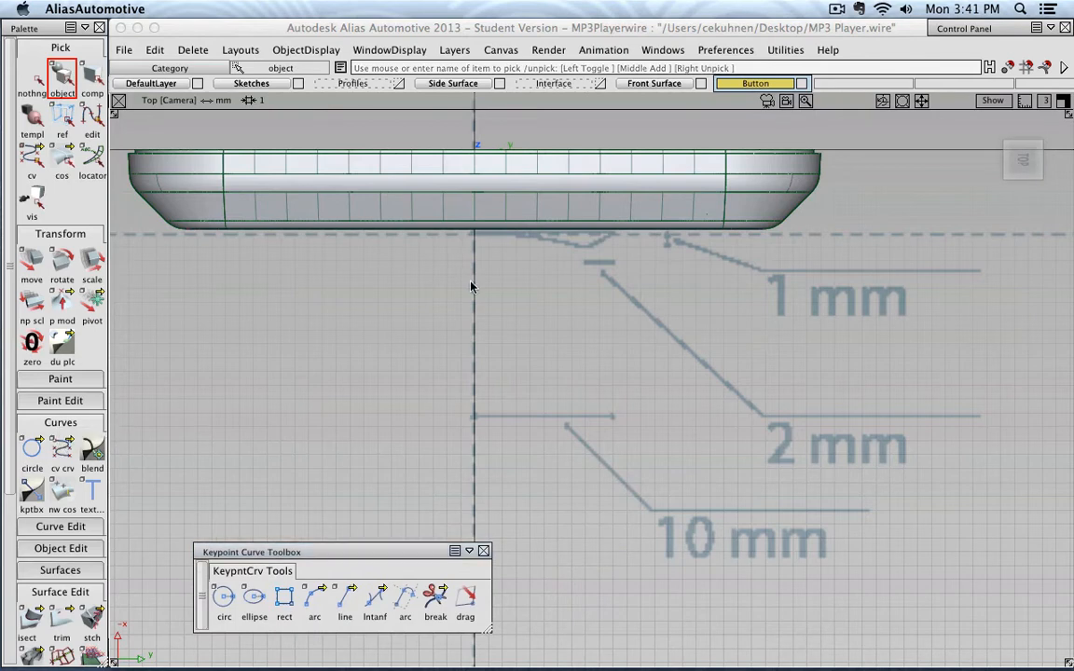
- Hide the Side Surface and Front Surface layers so only the button sketch is left in view
left_click(500, 85)
left_click(500, 84)
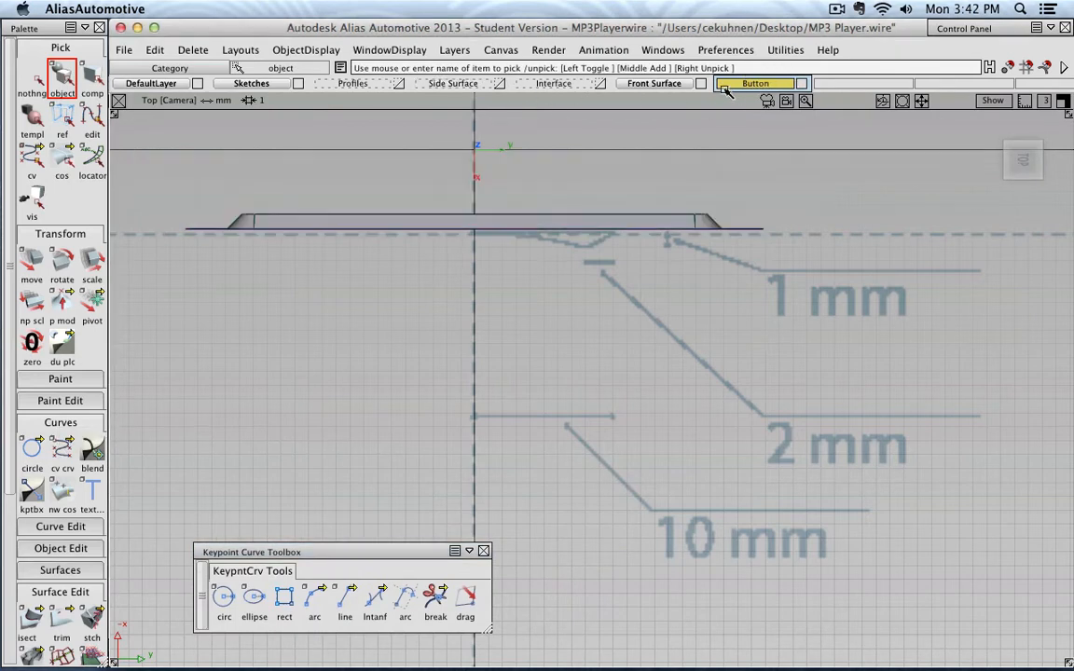
left_click(700, 85)
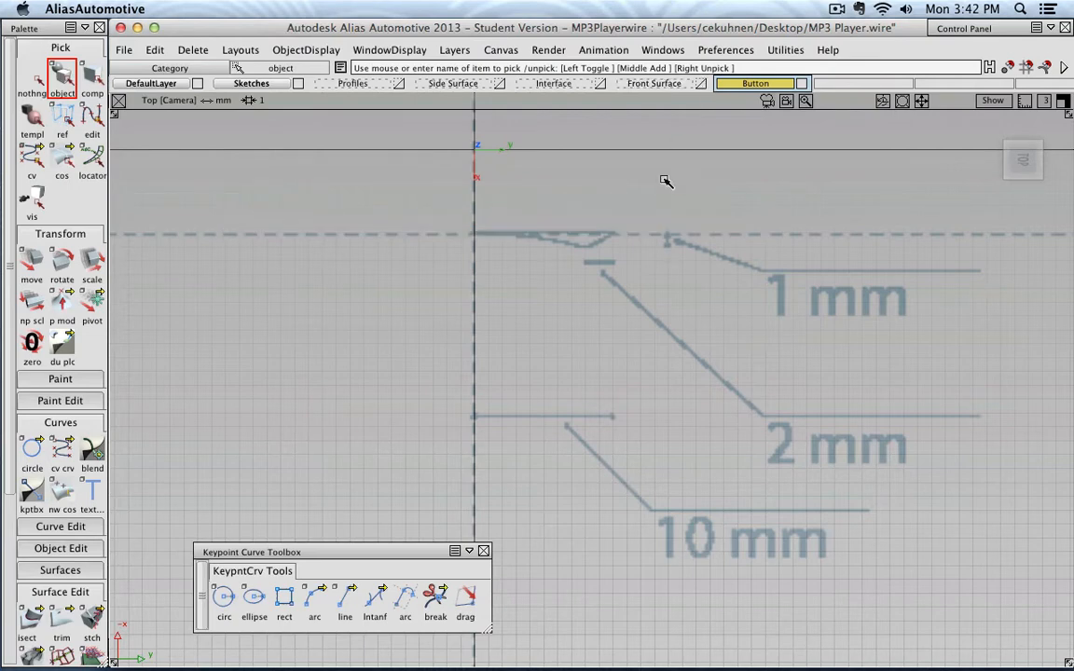
- Draw a grid-snapped line along the short sloped edge of the button sketch, about 2 mm across and 1 mm deep, and delete the guidelines
left_click_drag(389, 549, 481, 484)
middle_click_drag(578, 371, 635, 424, "alt+shift")
right_click_drag(613, 412, 557, 403, "alt+shift")
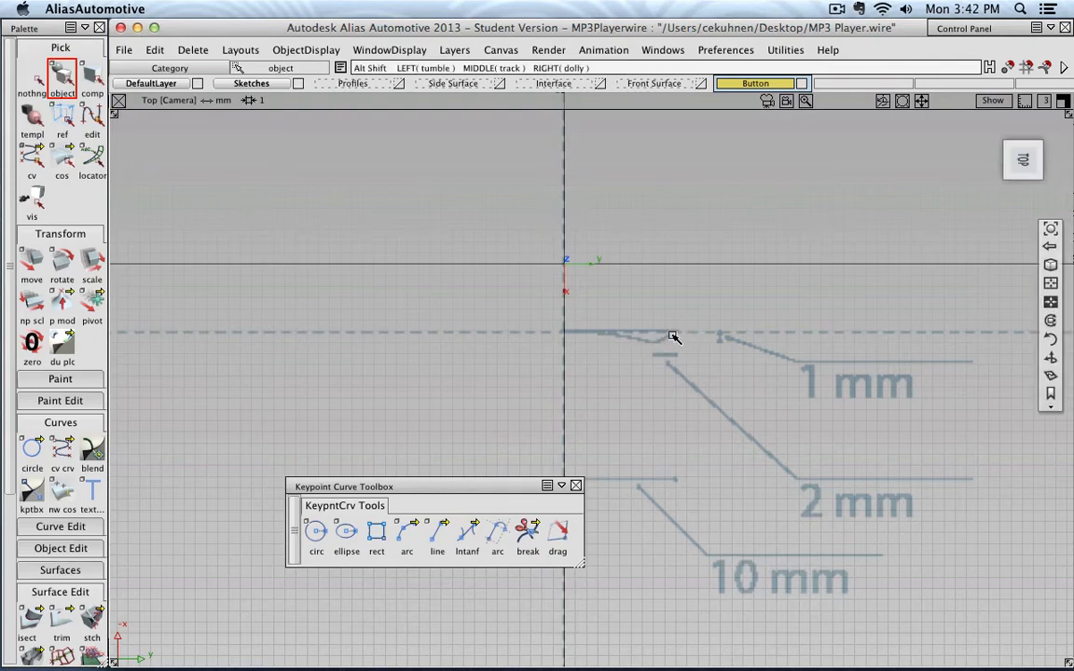
right_click_drag(674, 338, 841, 302, "alt+shift")
middle_click_drag(840, 302, 663, 407, "alt+shift")
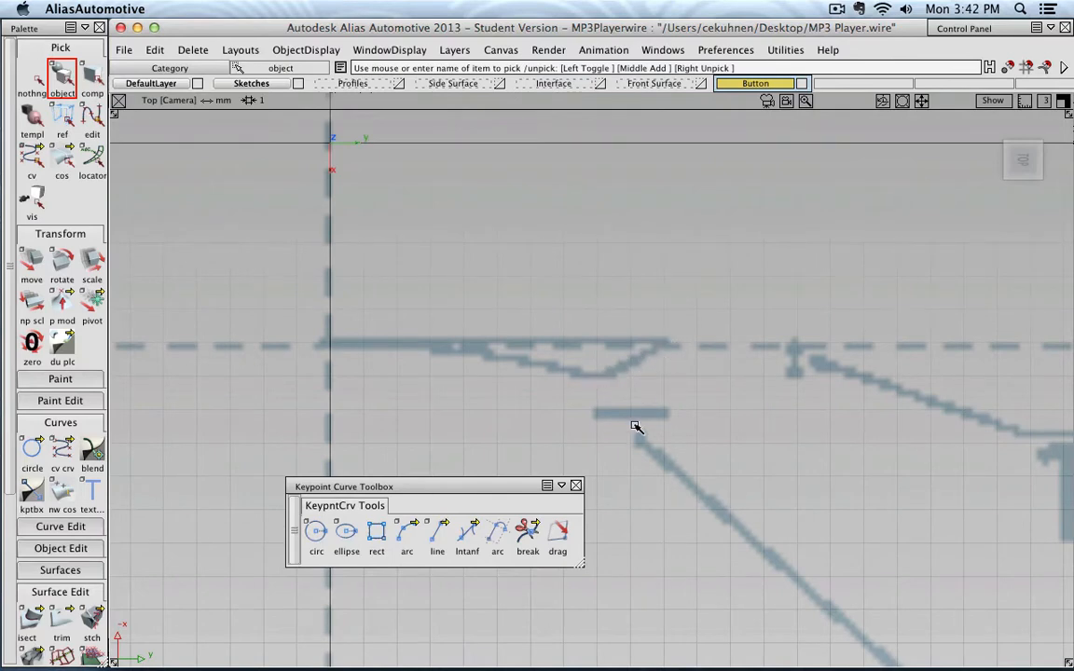
left_click(438, 533)
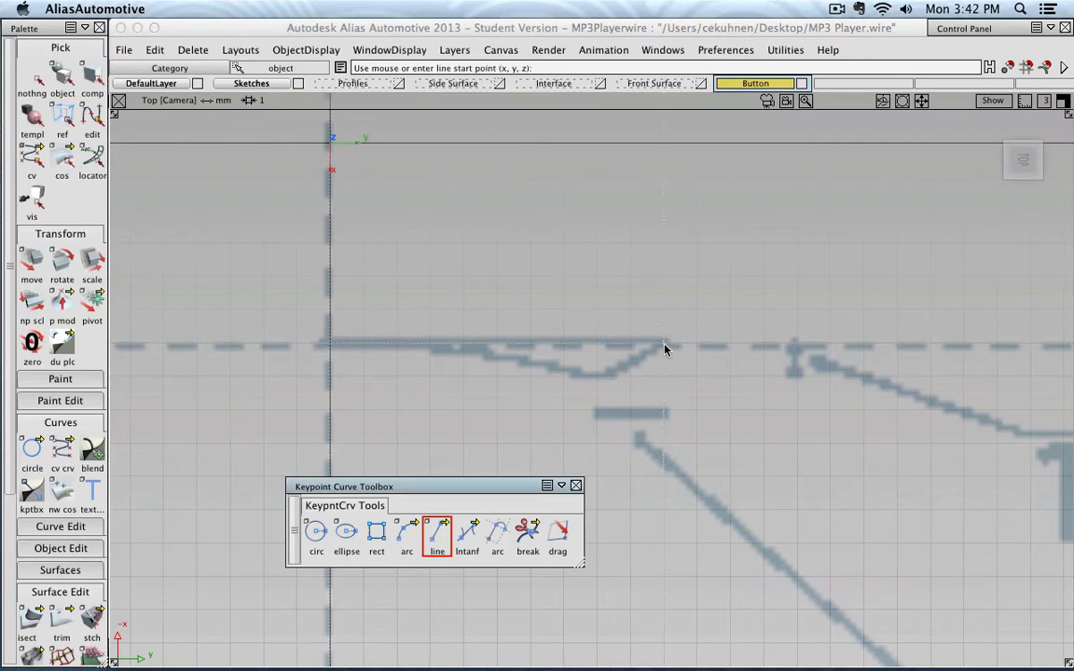
left_click(665, 347)
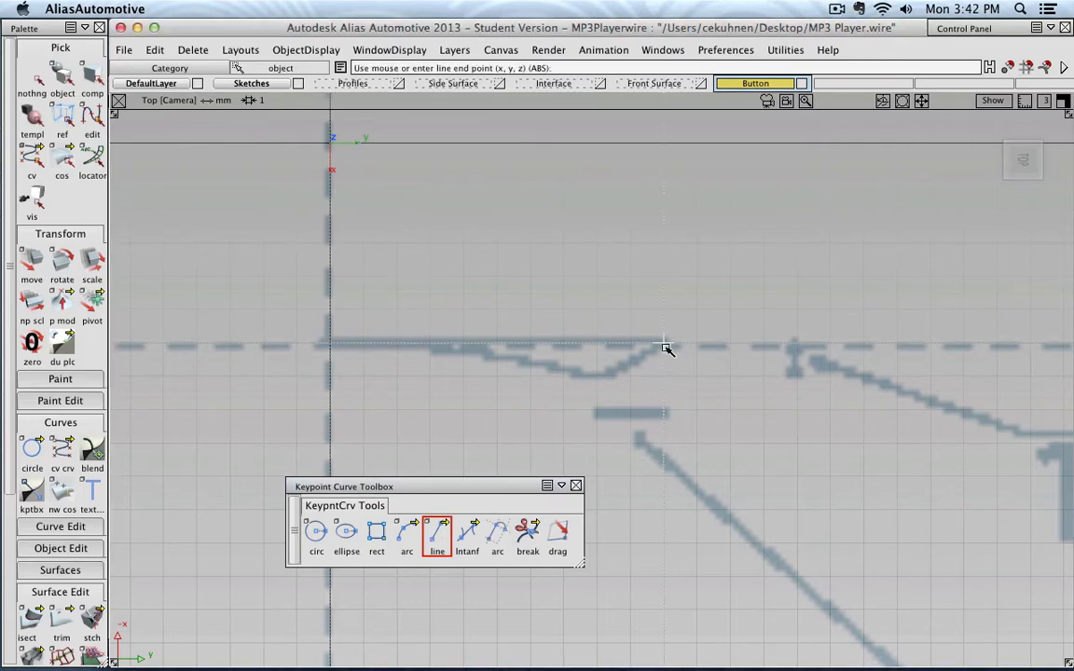
left_click(596, 376)
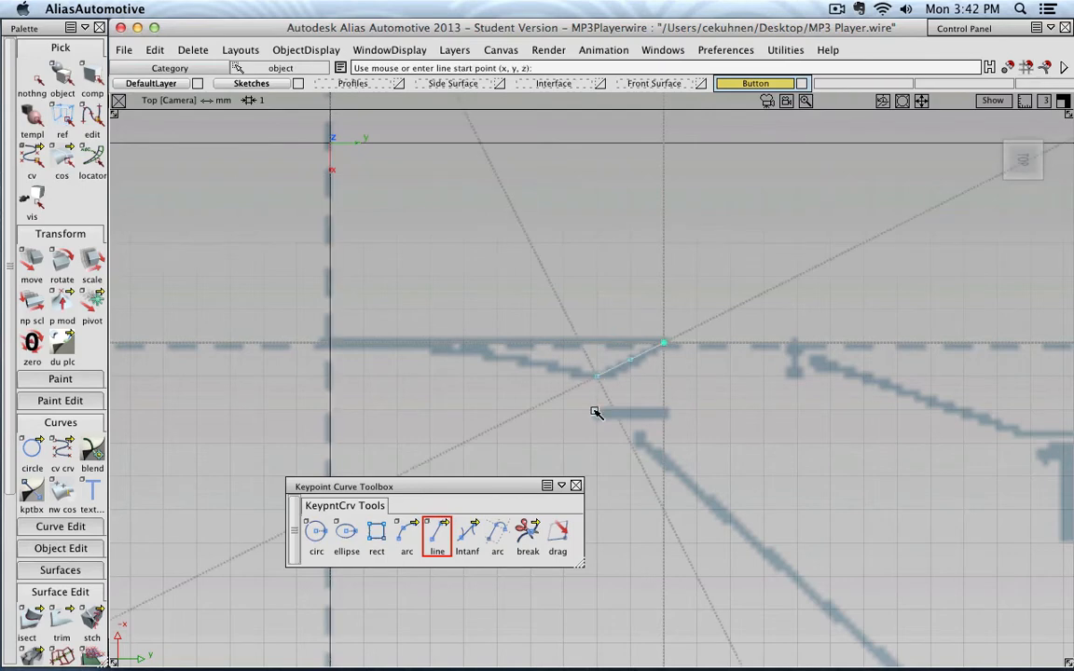
left_click(35, 82)
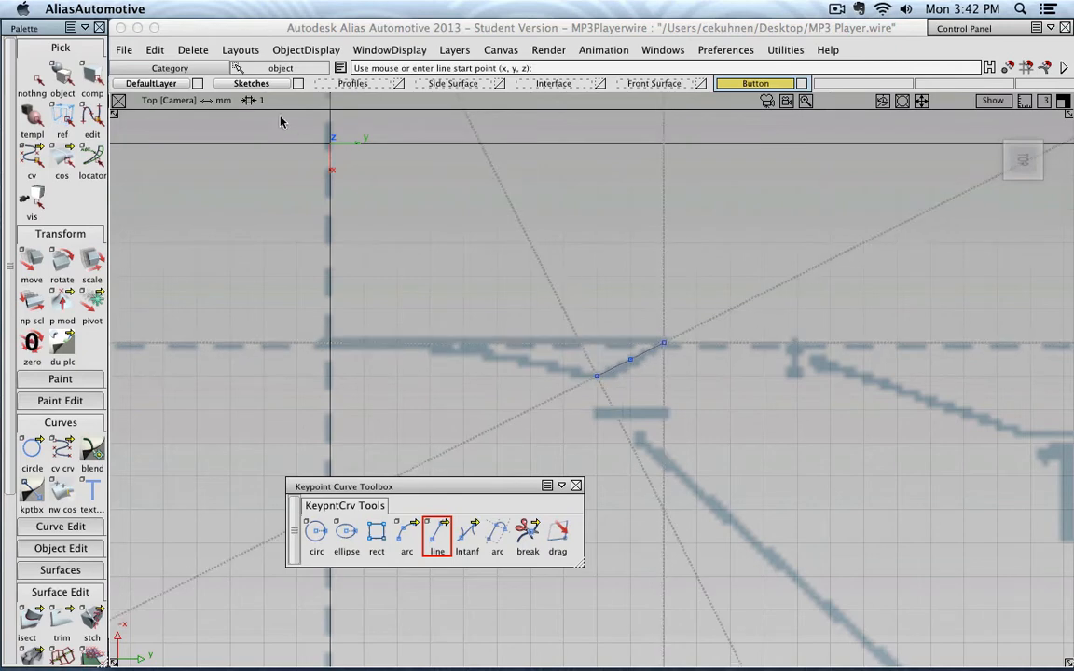
left_click(193, 49)
left_click(198, 132)
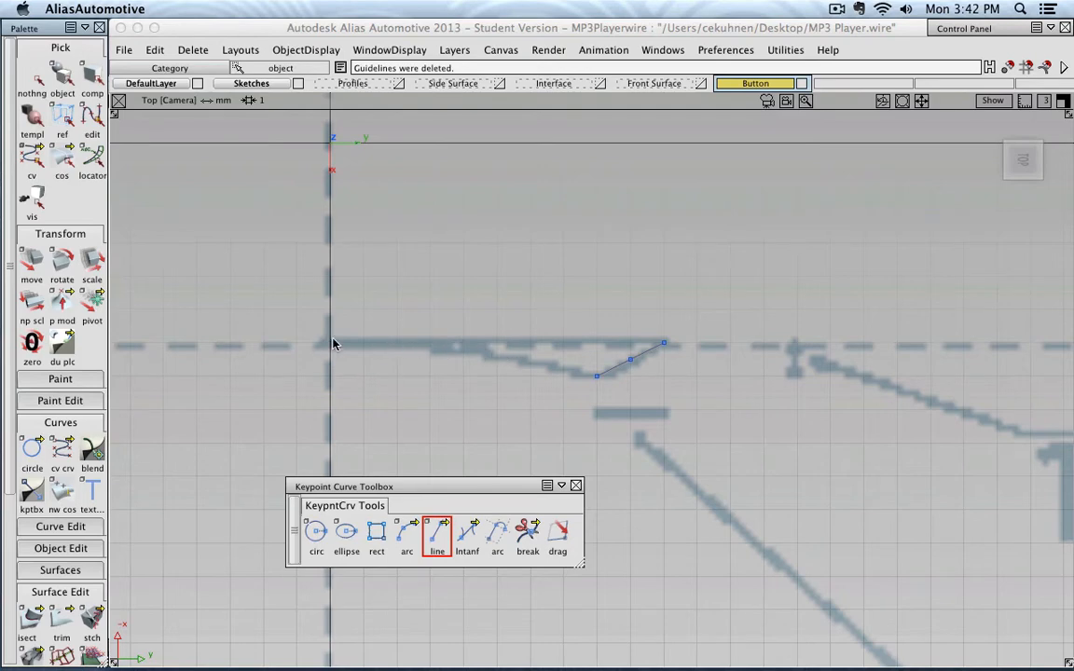
- Draw a horizontal construction line from 6, 0, 0 on the centre axis away from the button profile, and delete the guidelines
left_click(435, 540)
middle_click_drag(389, 376, 654, 341, "alt+shift")
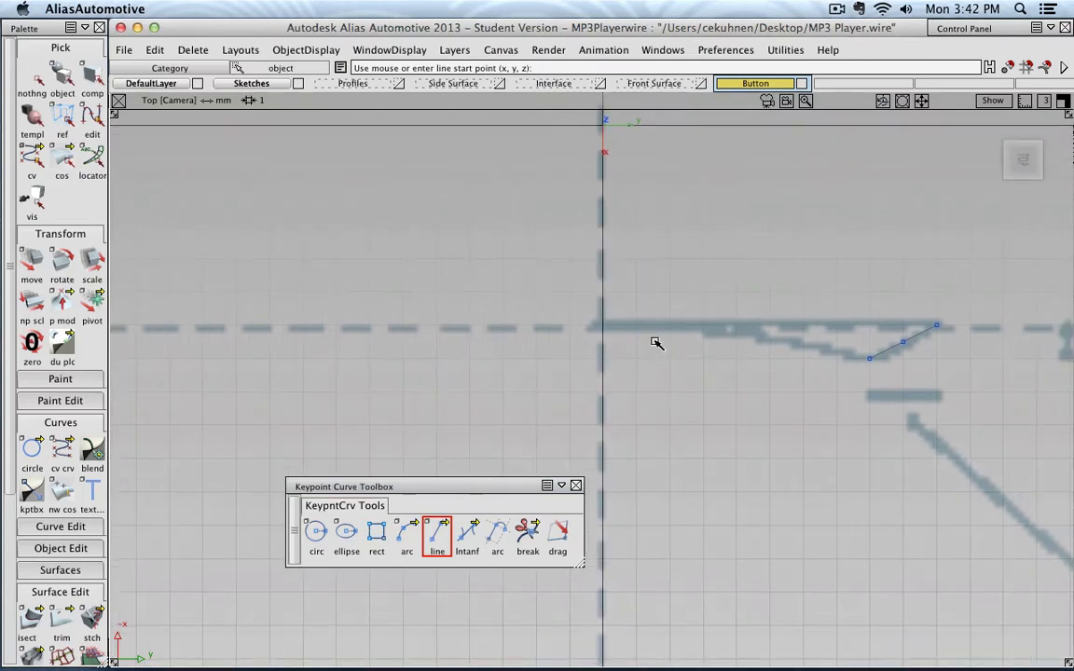
left_click(604, 326)
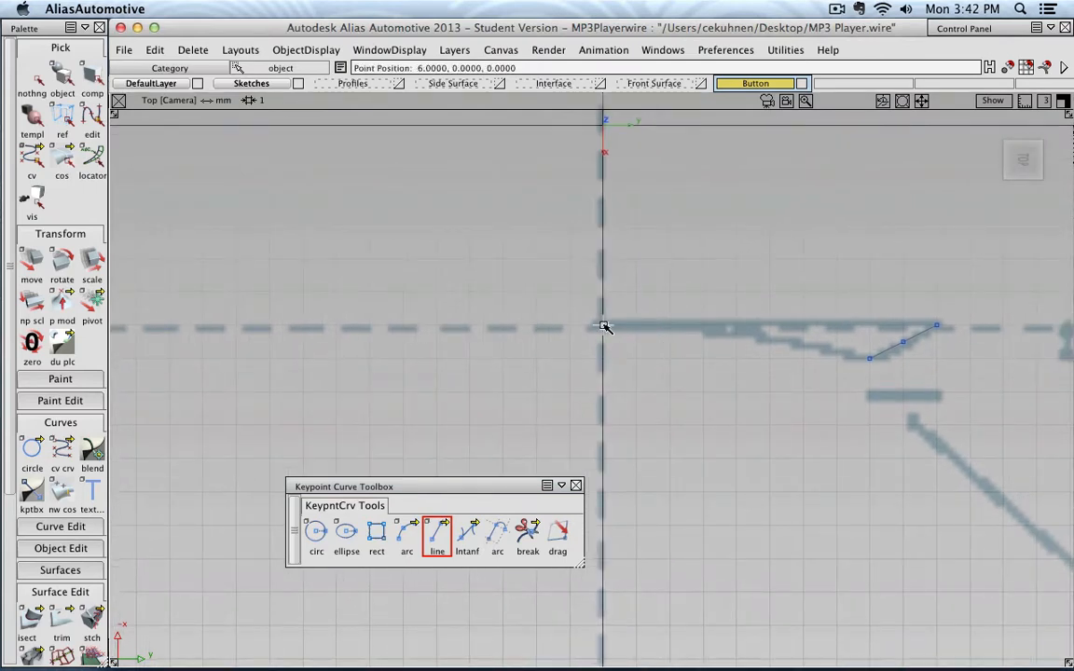
left_click(304, 327)
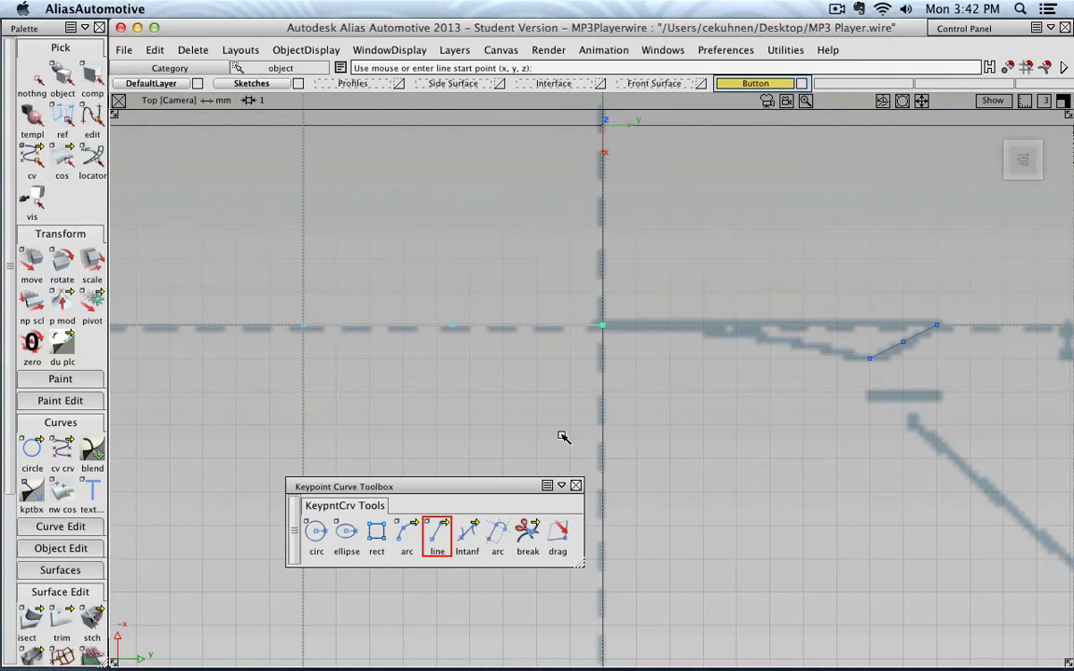
left_click(192, 50)
left_click(206, 130)
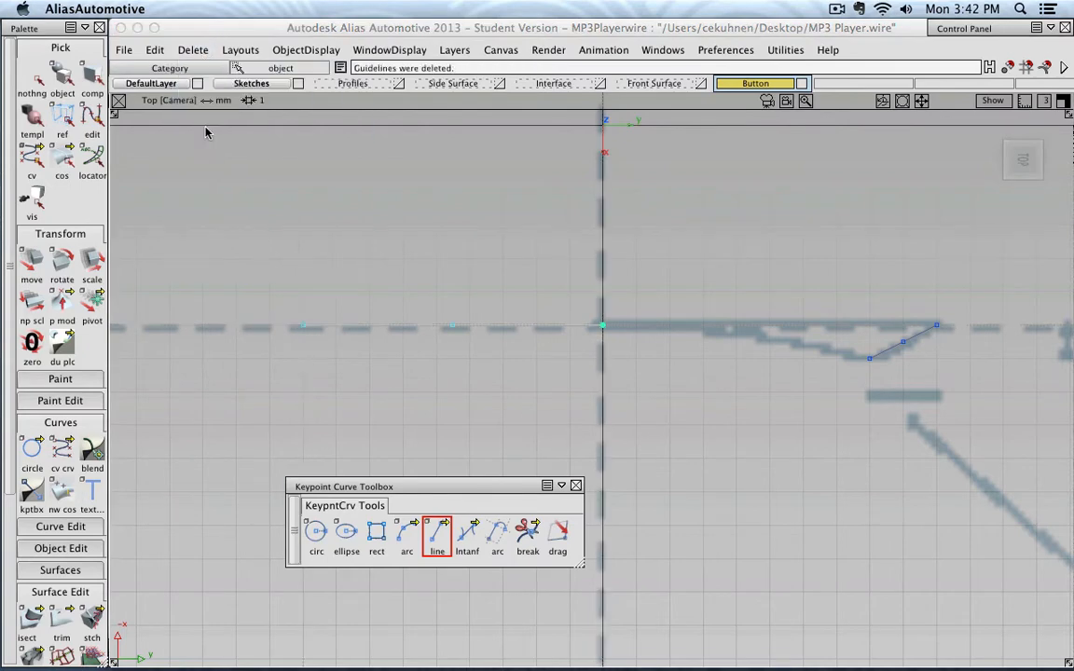
- Draw a tangent arc about 8.1 mm long from the construction line's end to the sloped line's lower end, and delete the guidelines
left_click(414, 529)
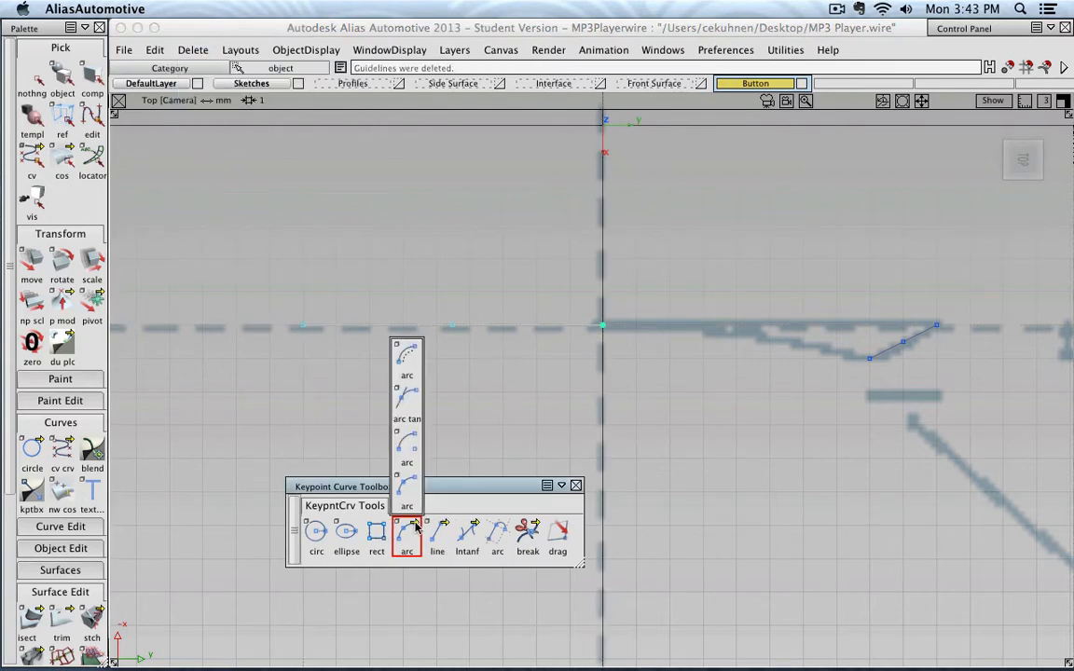
left_click_drag(416, 526, 402, 401)
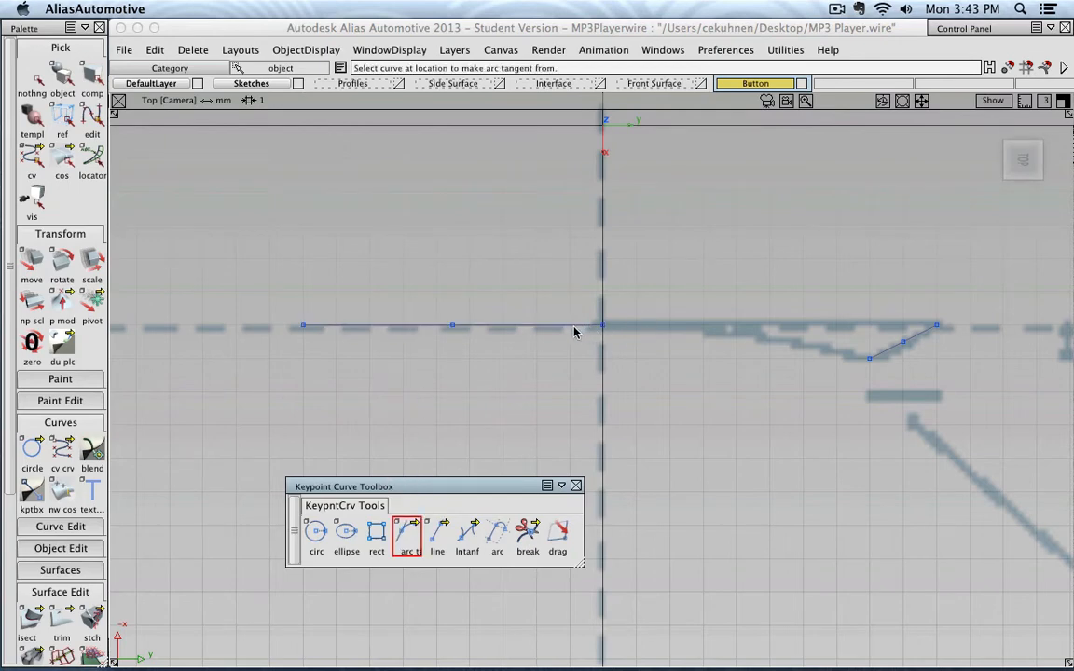
left_click(601, 327)
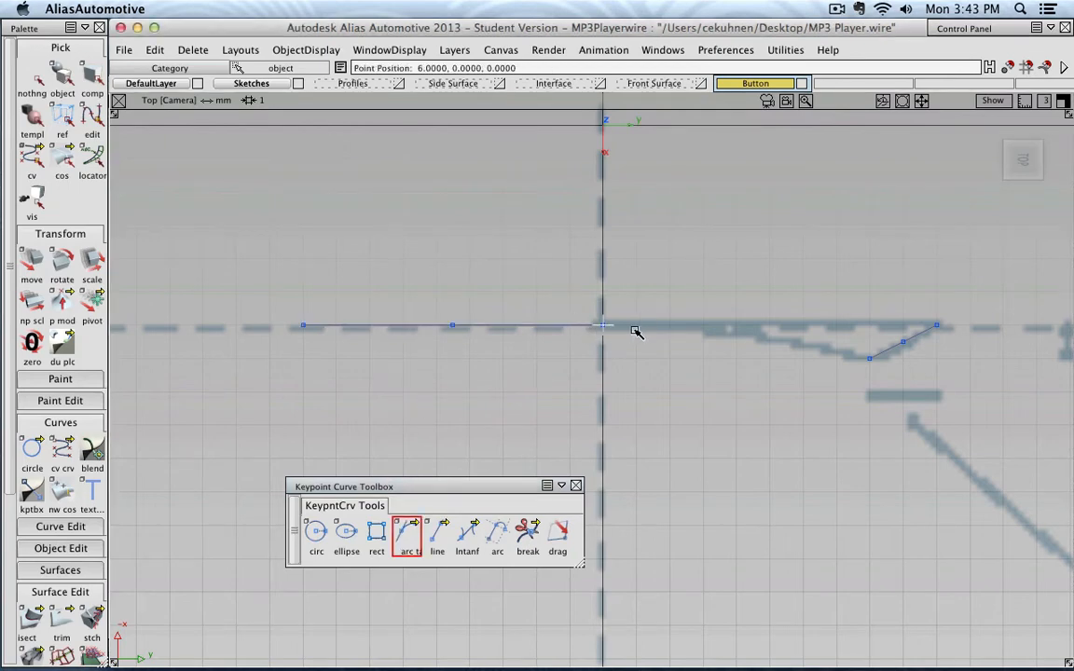
left_click(869, 358)
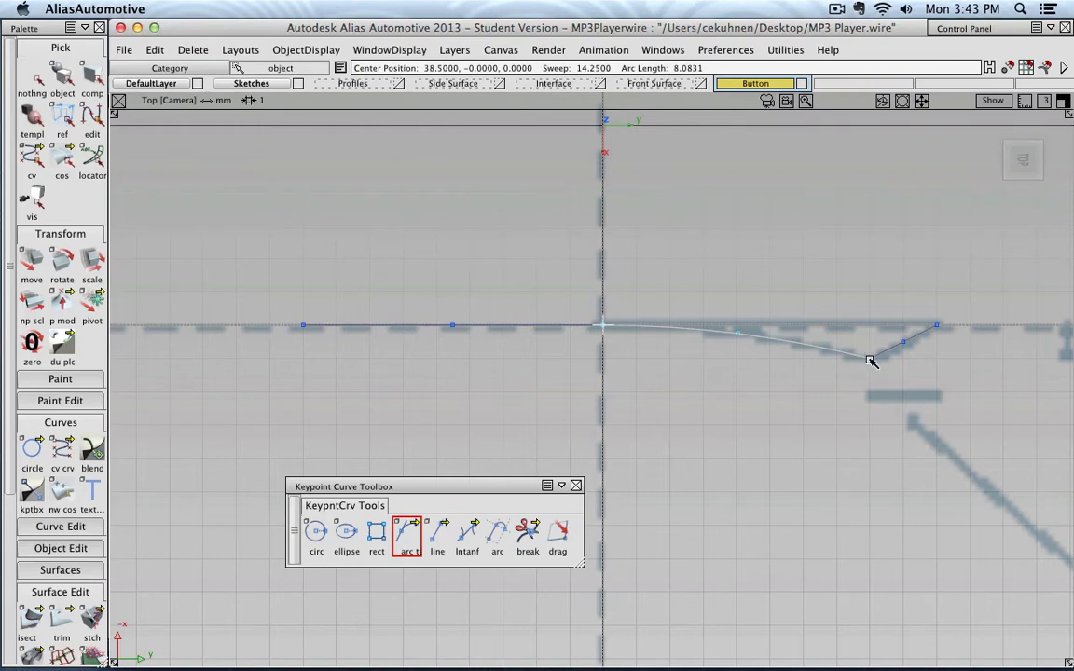
mouse_move(869, 360)
left_mouse_down()
mouse_move(868, 371)
mouse_move(810, 369)
mouse_move(870, 359)
mouse_move(869, 368)
mouse_move(872, 356)
mouse_move(810, 372)
mouse_move(875, 364)
mouse_move(850, 354)
mouse_move(871, 360)
left_mouse_up()
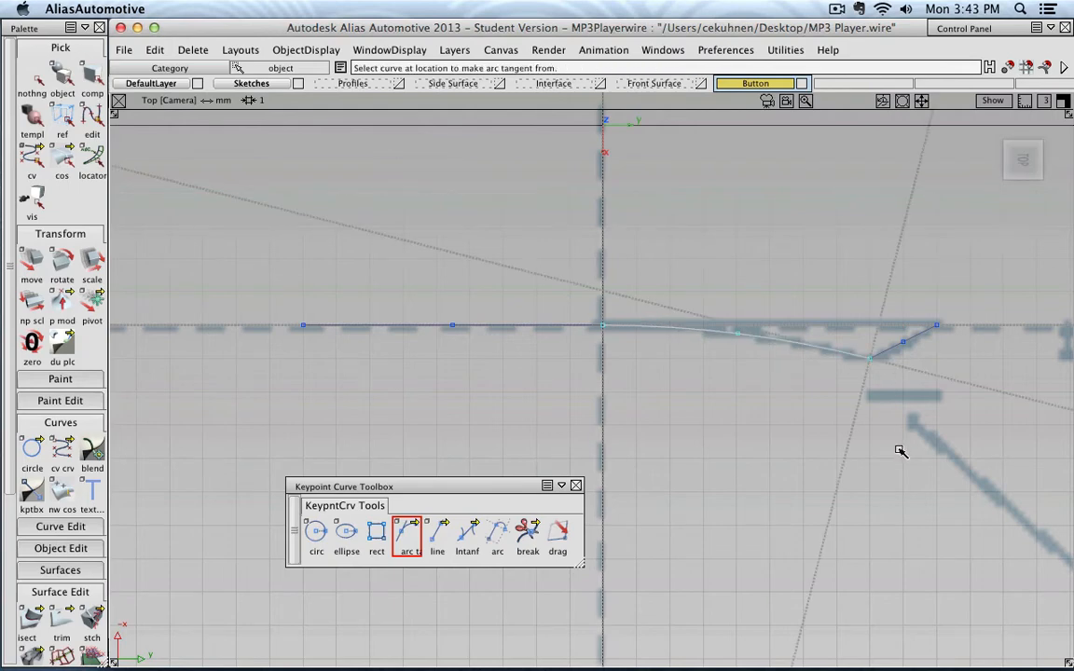
left_click(190, 49)
left_click(220, 131)
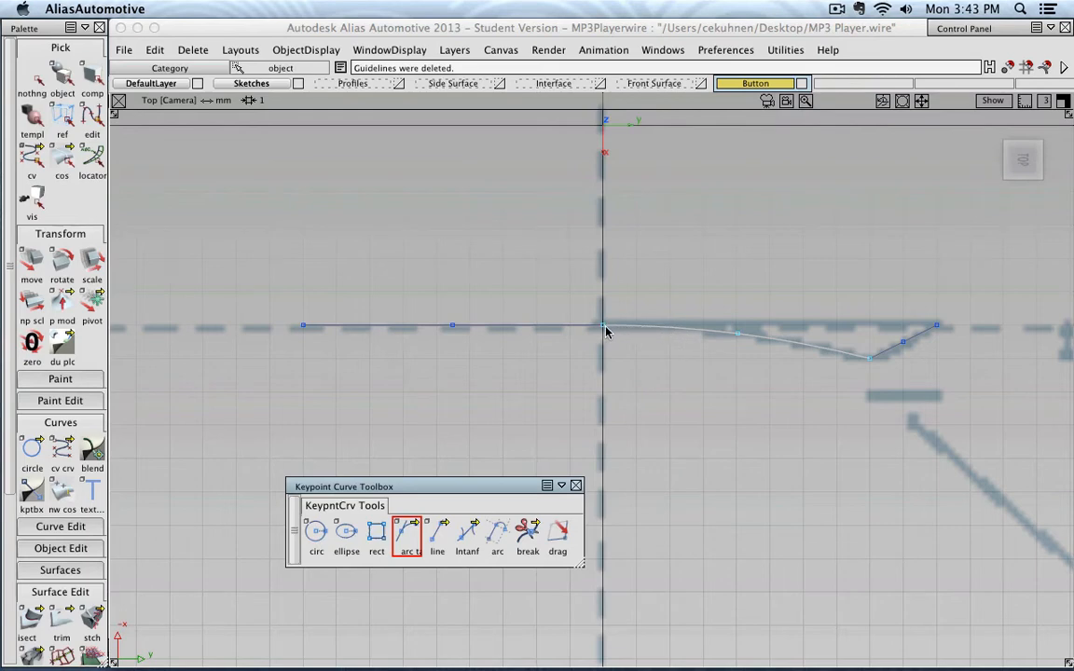
left_click(28, 81)
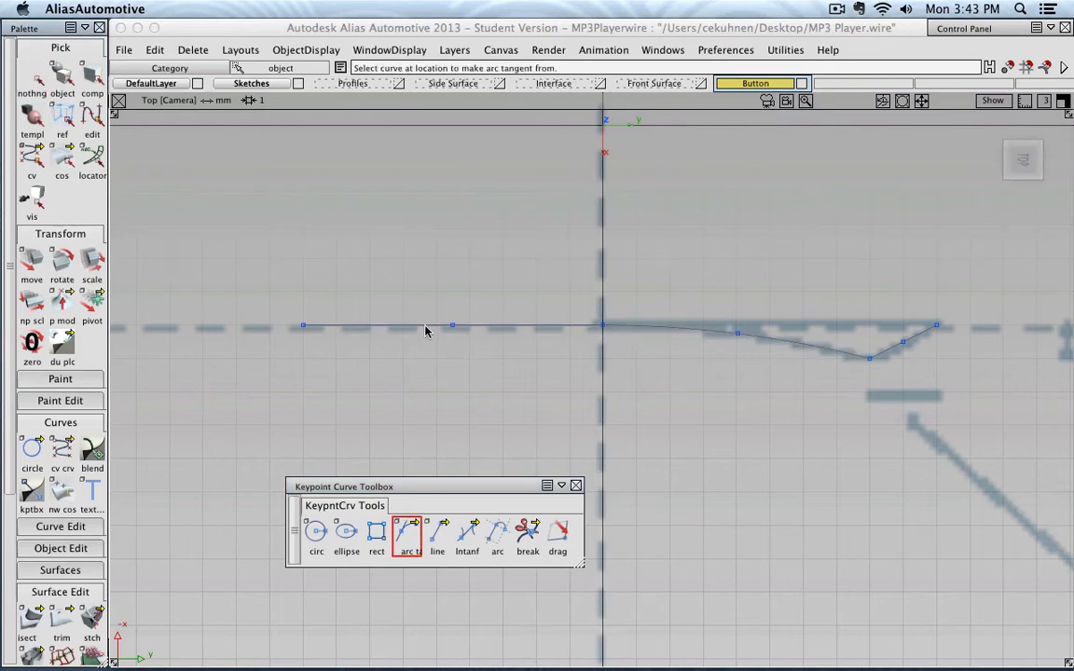
- Delete the horizontal construction line, keeping only the arc and the short sloped line
left_click(419, 326)
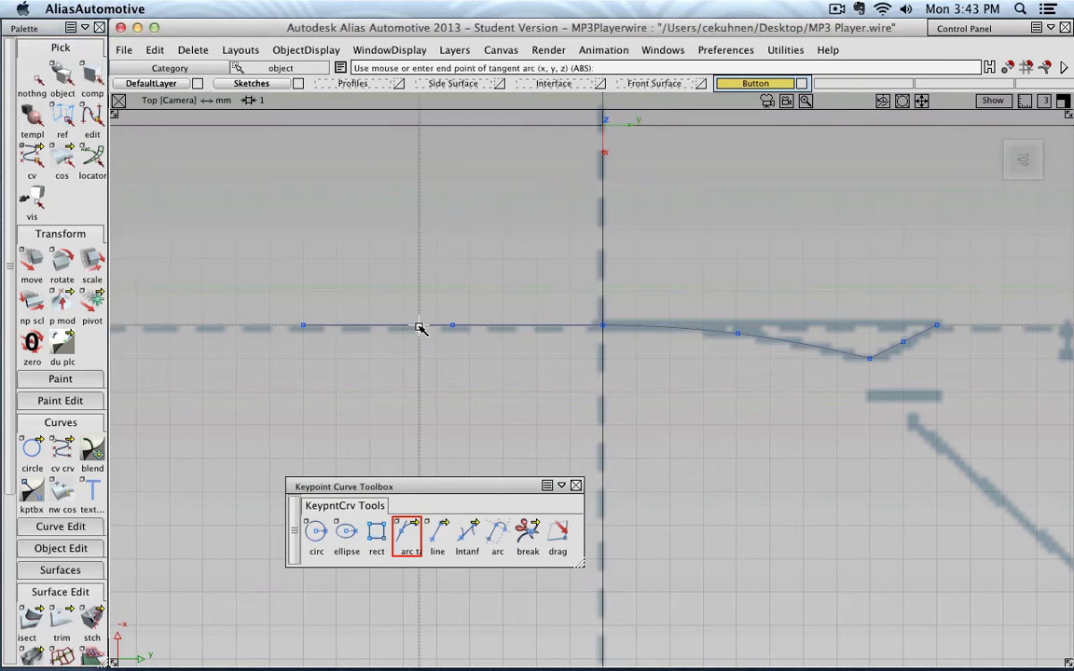
left_click(61, 80)
left_click(425, 327)
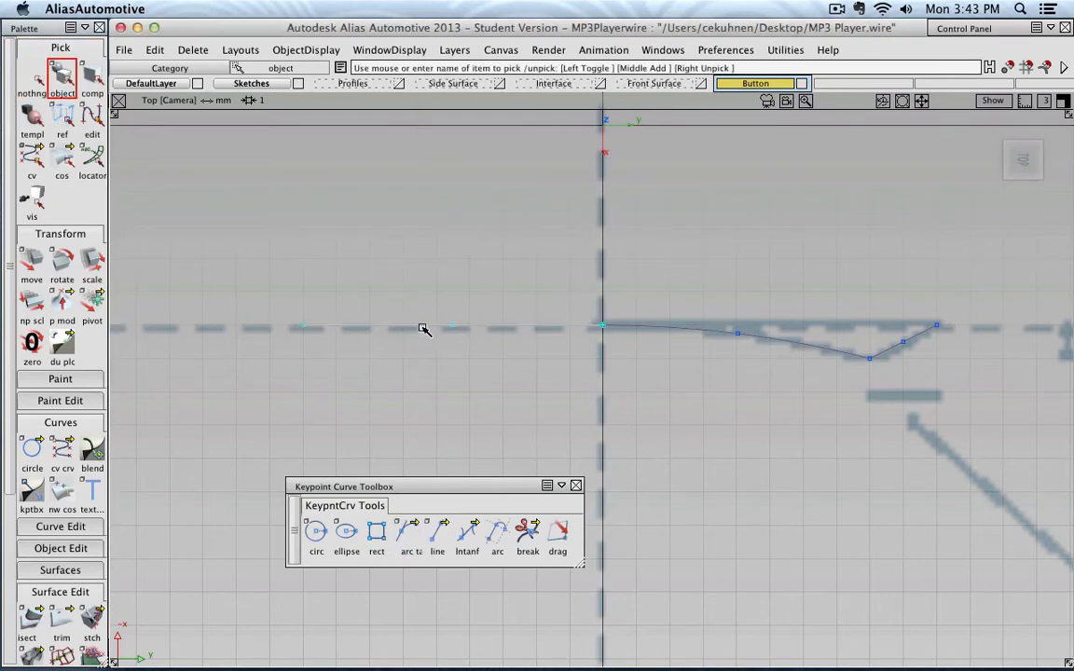
key("Delete")
left_click(475, 385)
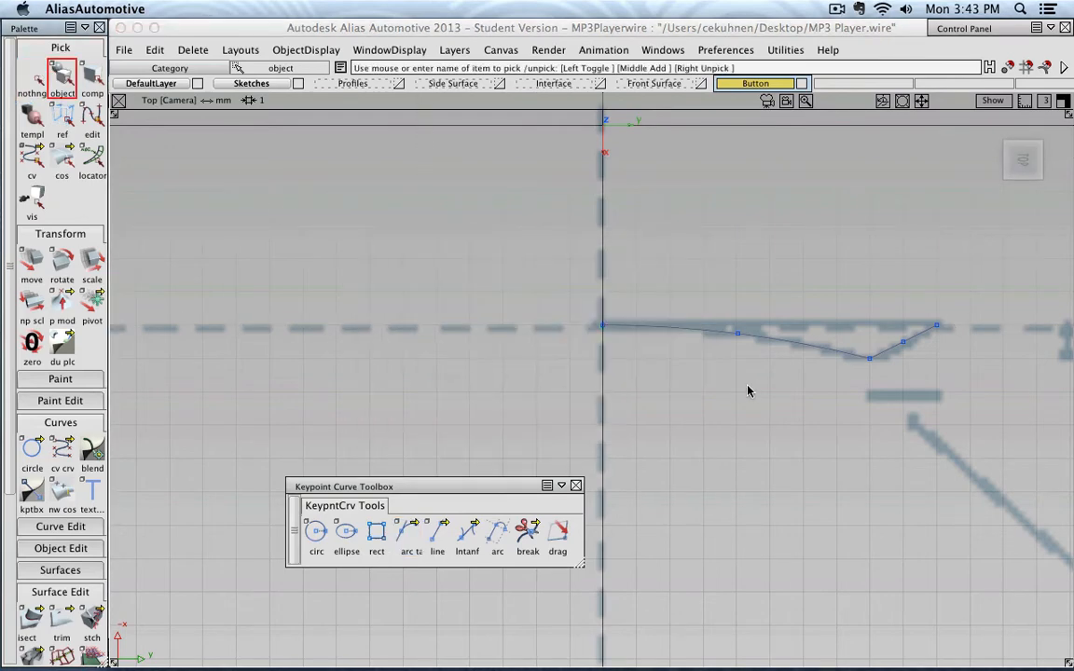
- Set up a circular curve fillet with a radius of 1 mm for the button profile
middle_click_drag(747, 389, 517, 362, "alt+shift")
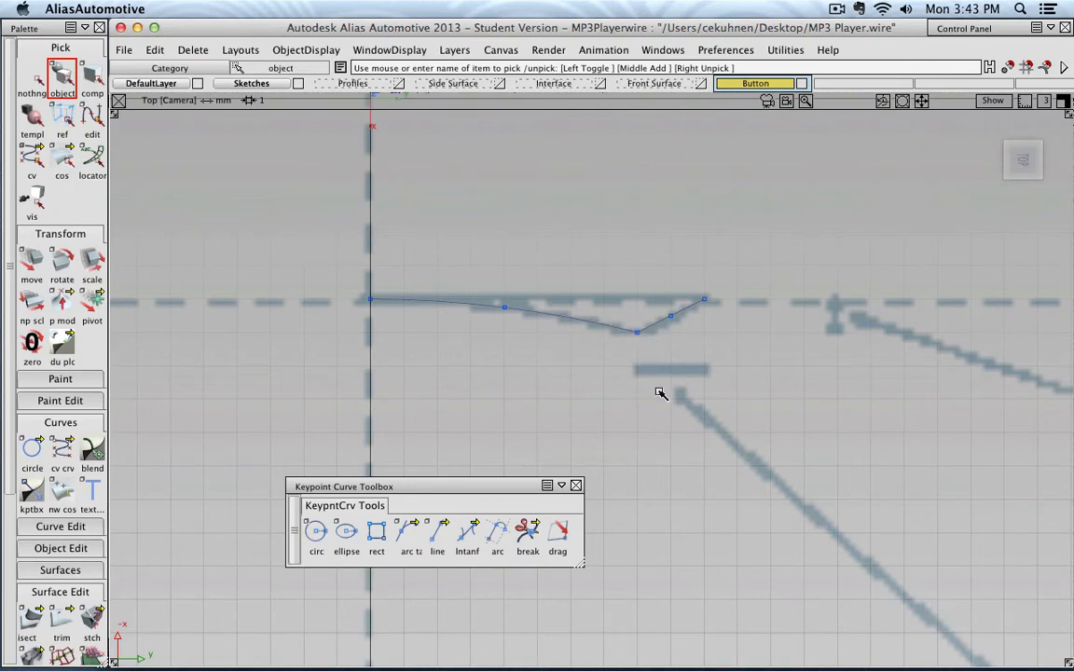
scroll(660, 393, "down", 7)
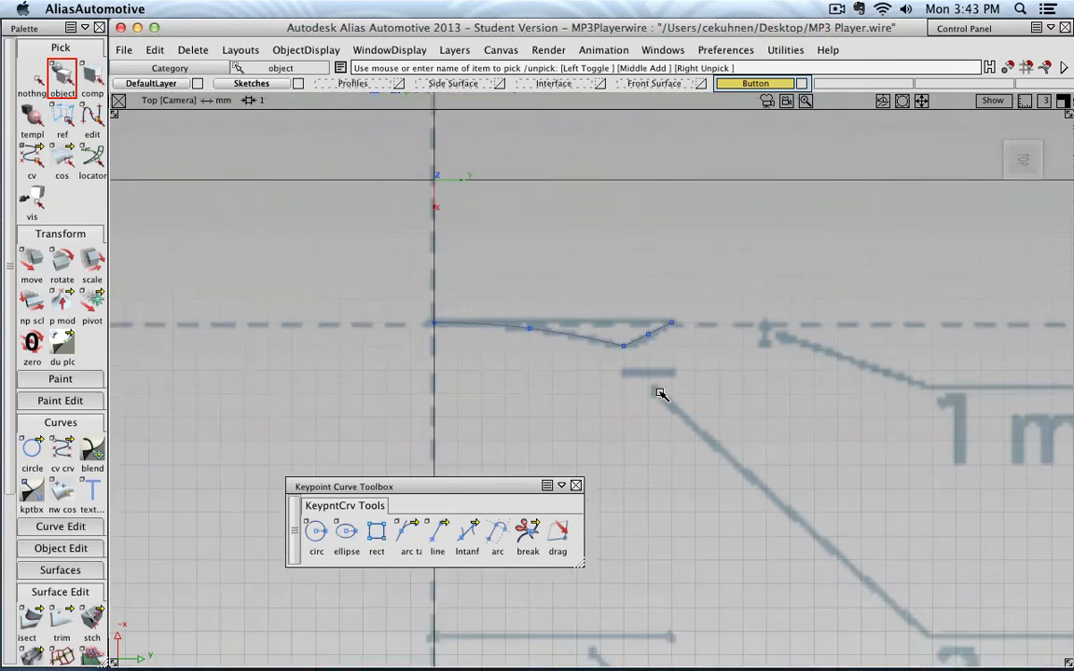
middle_click_drag(657, 412, 698, 316, "alt+shift")
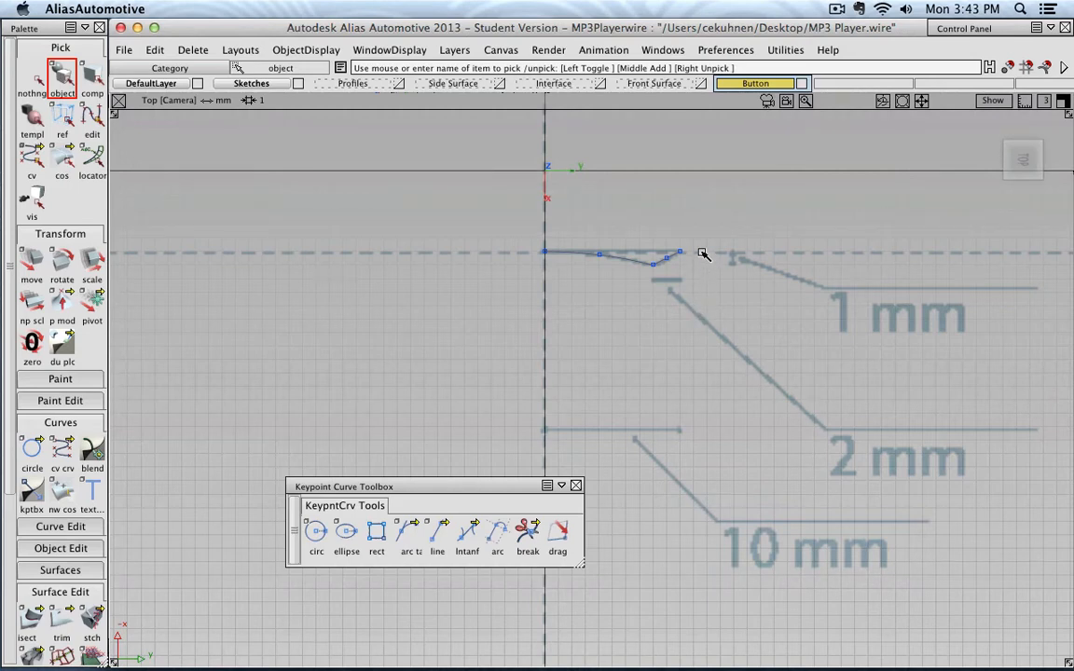
left_click(58, 423)
left_click(73, 510)
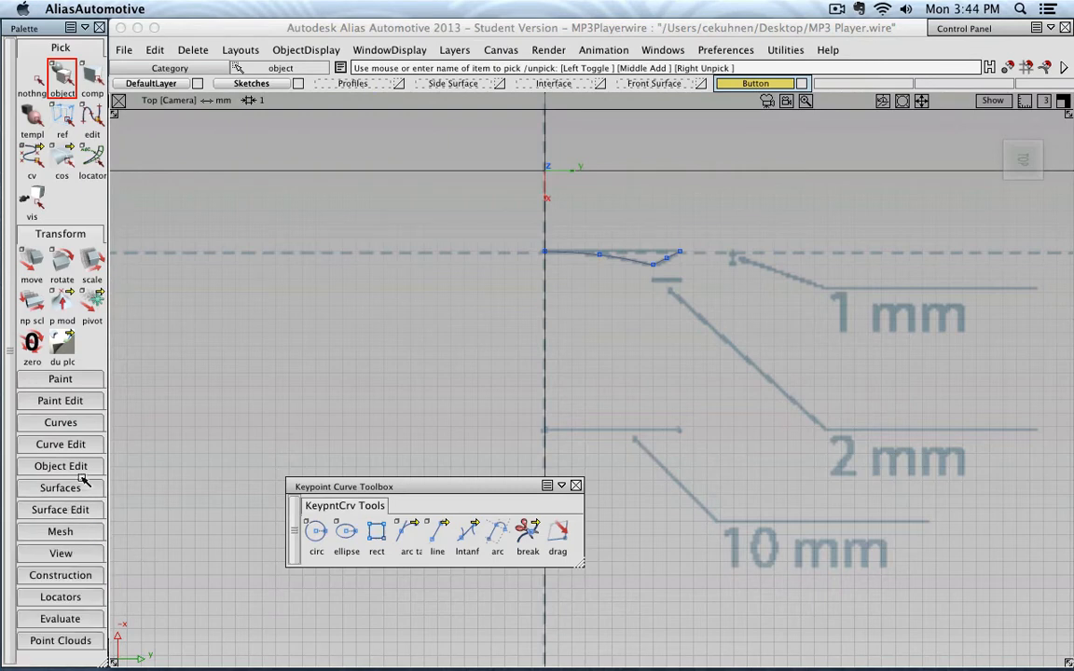
left_click(80, 444)
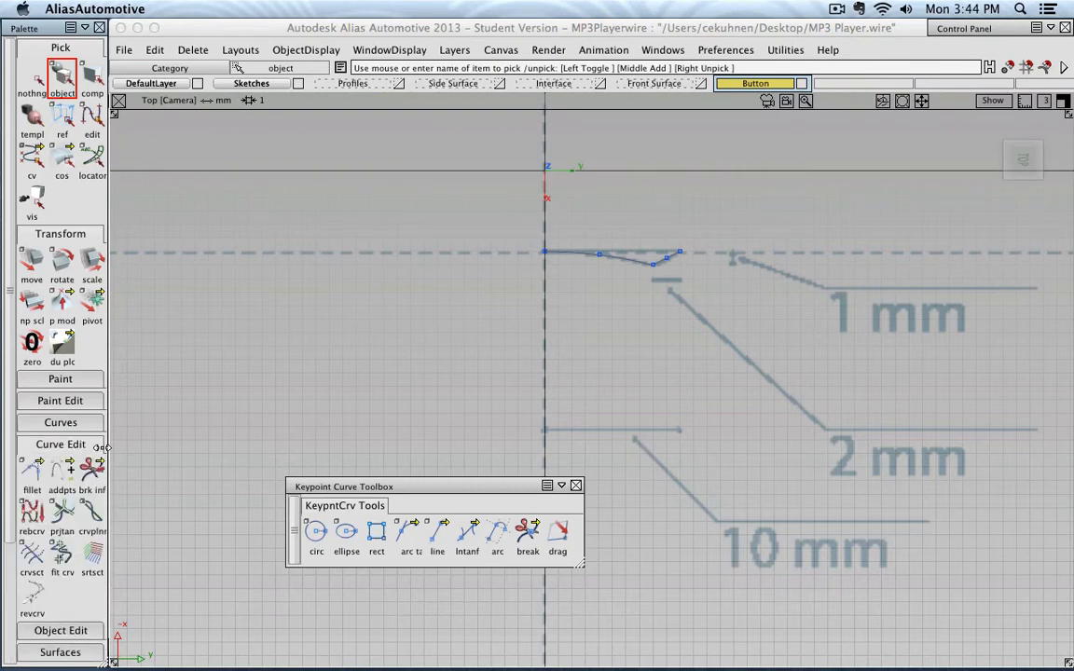
double_click(31, 472)
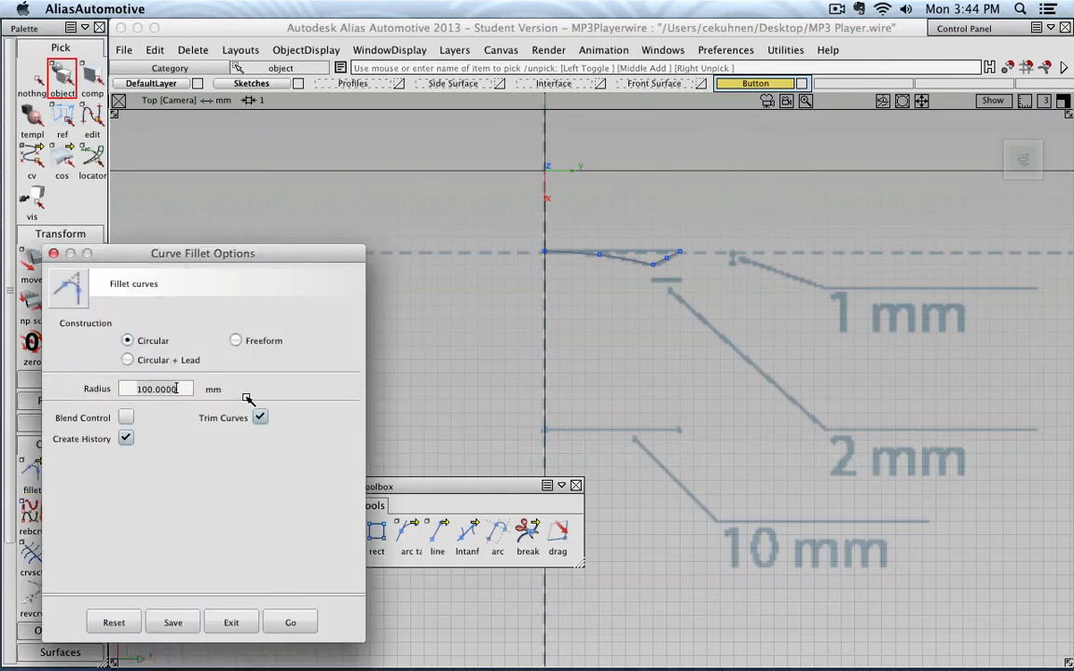
key("BackSpace")
key("BackSpace")
key("BackSpace")
key("BackSpace")
key("BackSpace")
key("BackSpace")
key("BackSpace")
key("BackSpace")
type("1")
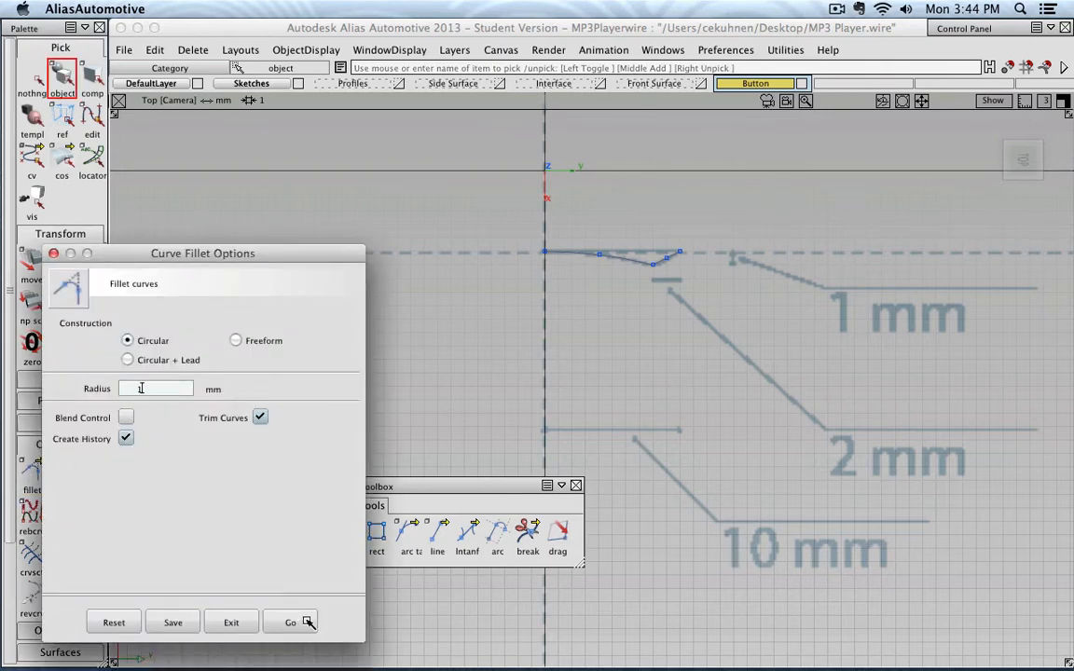
left_click(289, 622)
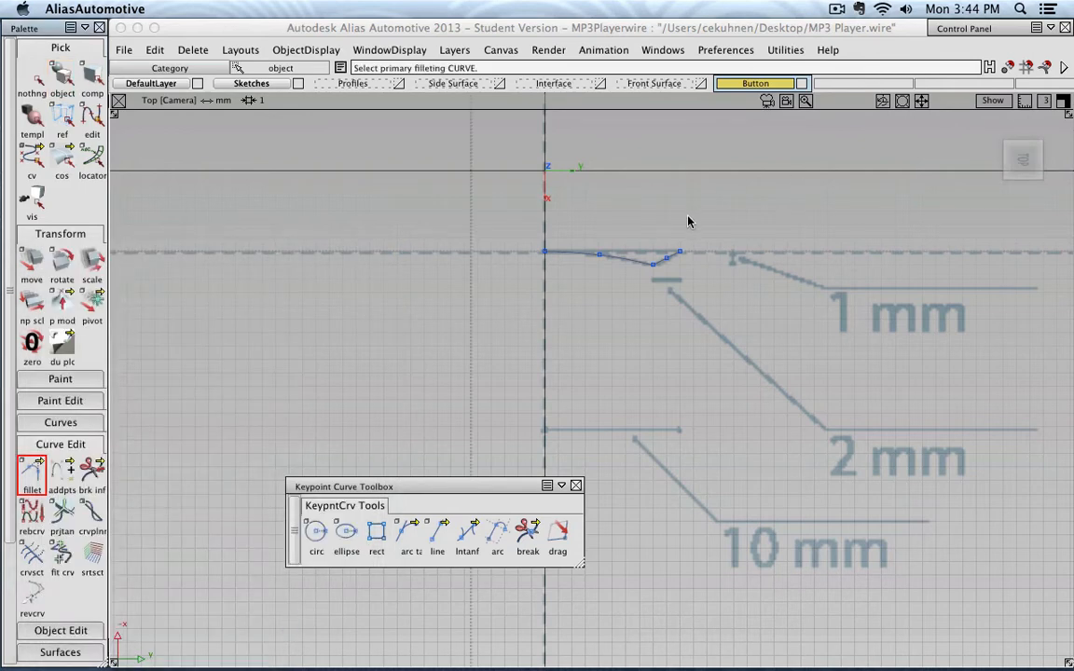
- Fillet the corner between the long arc and the short sloped line, accept it, and delete the guidelines
right_click_drag(688, 221, 700, 211, "alt+shift")
middle_click_drag(700, 210, 602, 405, "alt+shift")
right_click_drag(602, 405, 608, 367, "alt+shift")
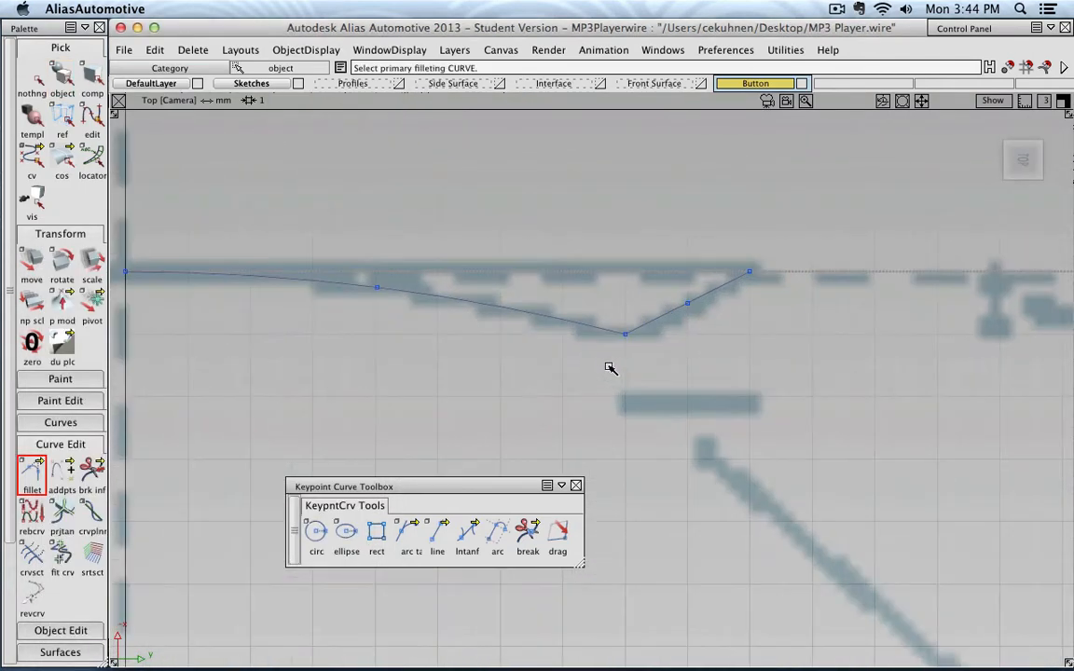
left_click(585, 326)
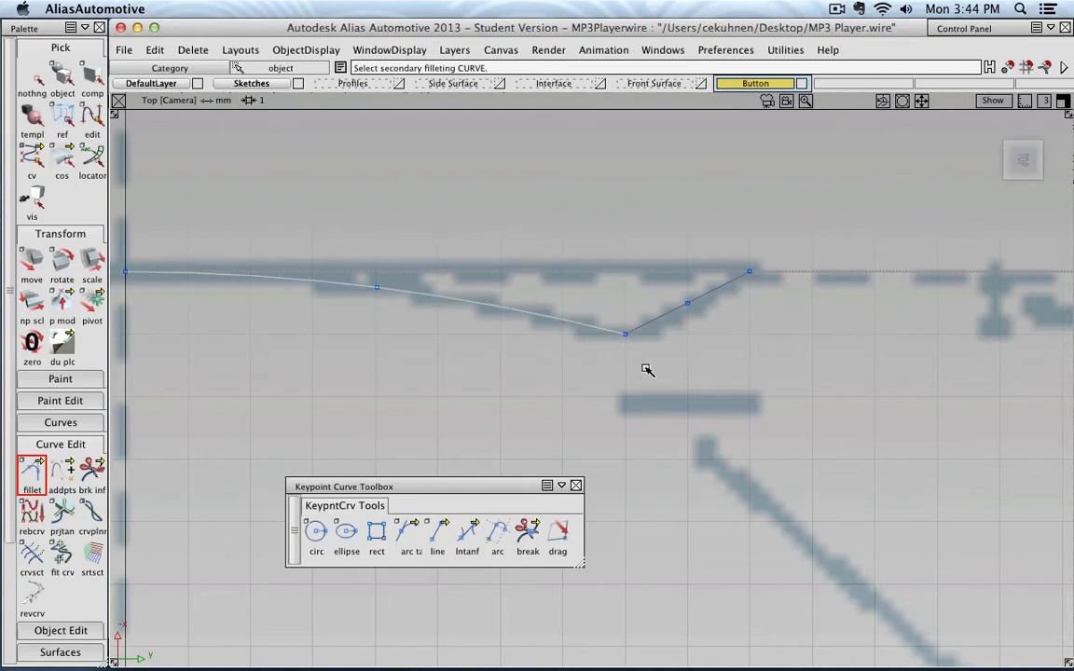
left_click(652, 324)
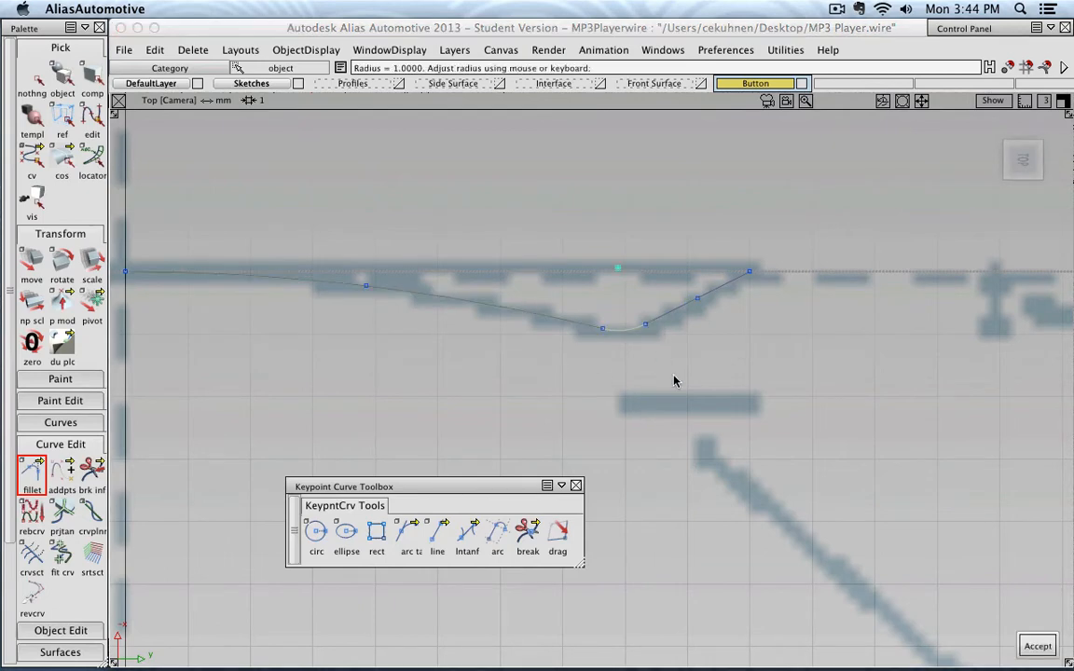
left_click(1039, 645)
left_click(41, 83)
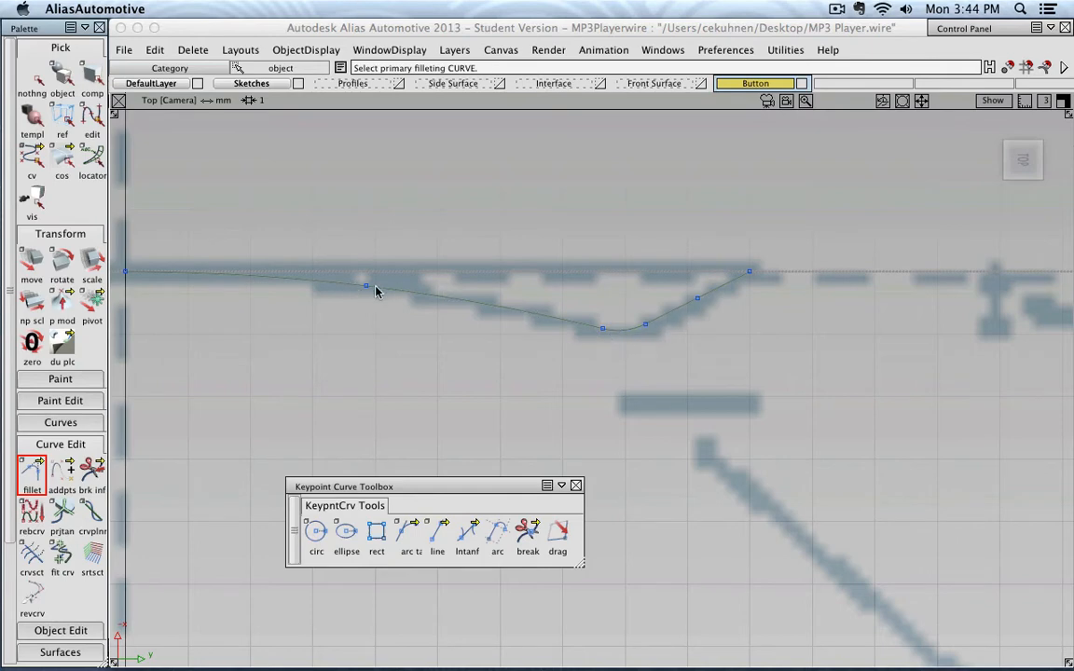
right_click_drag(604, 387, 631, 416, "alt+shift")
middle_click_drag(653, 406, 733, 373, "alt+shift")
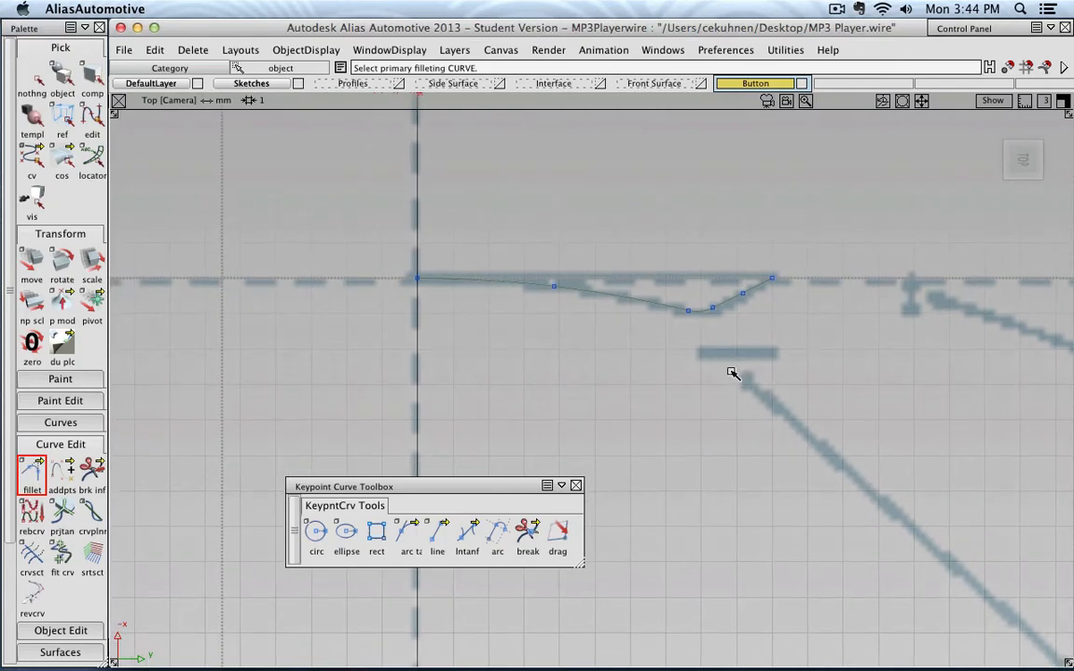
left_click(191, 50)
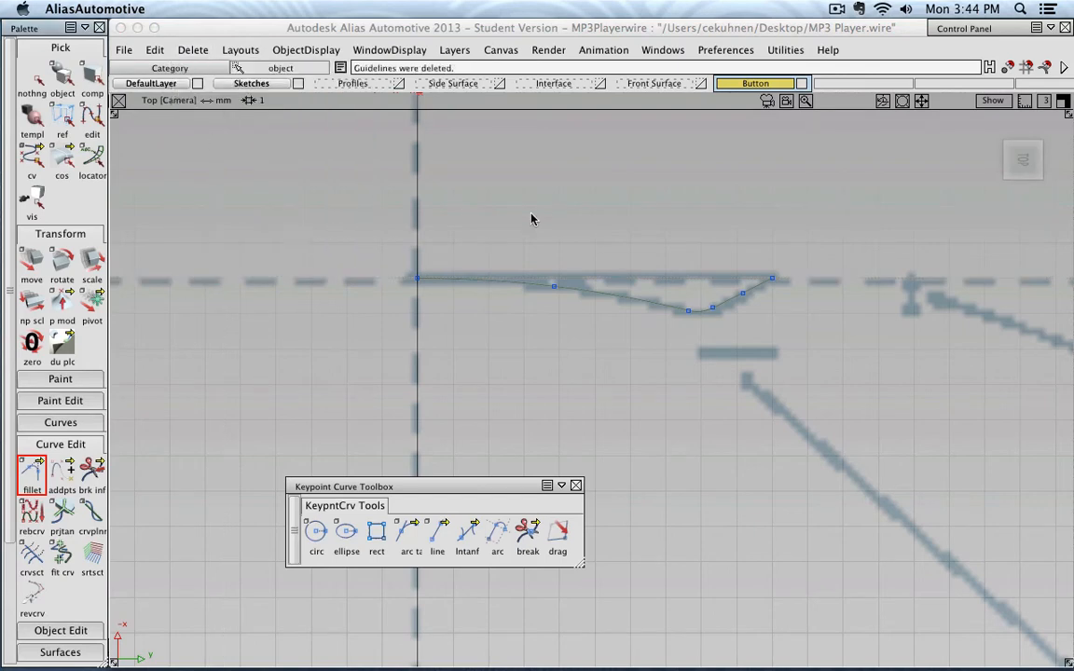
- Try to revolve the button profile curves 360 degrees about the local X axis
scroll(533, 218, "down", 2)
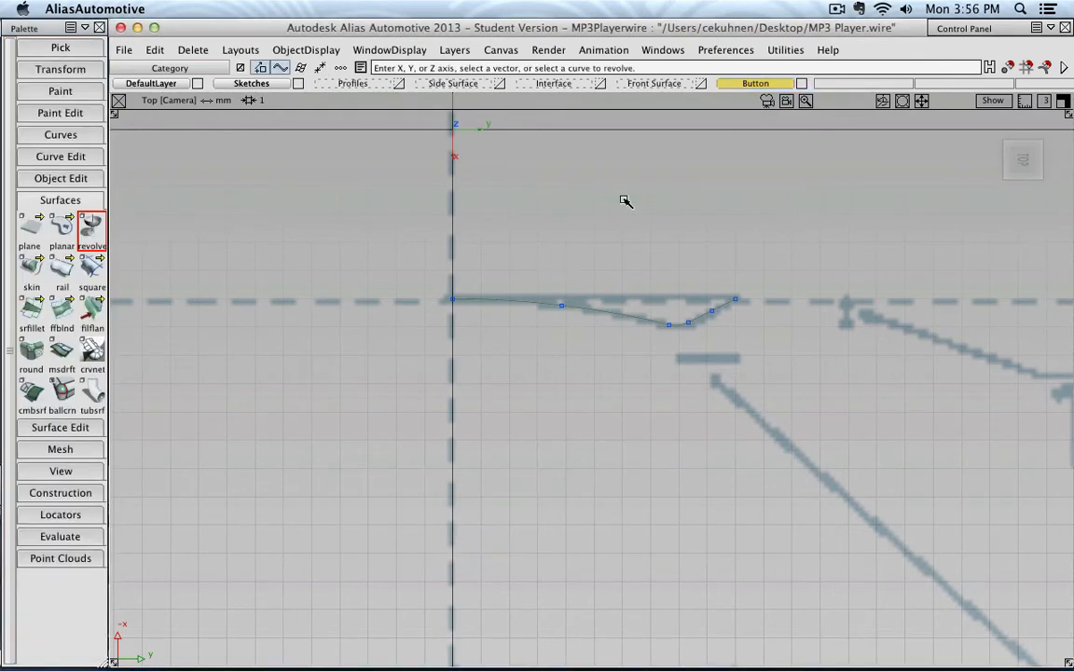
double_click(90, 227)
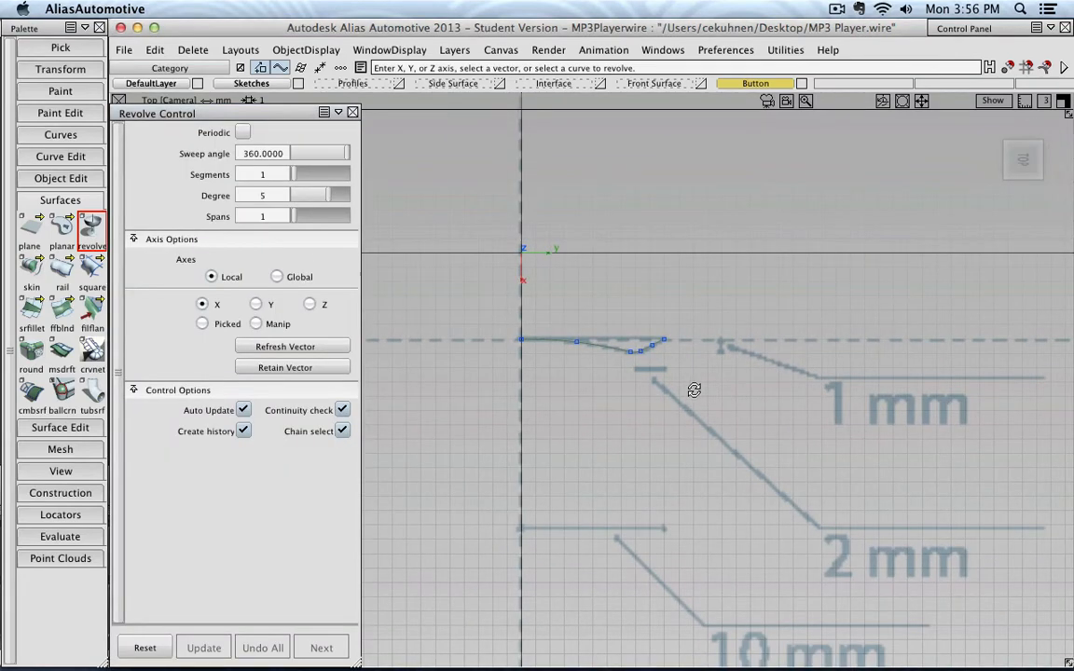
left_click_drag(693, 389, 657, 318, "alt+shift")
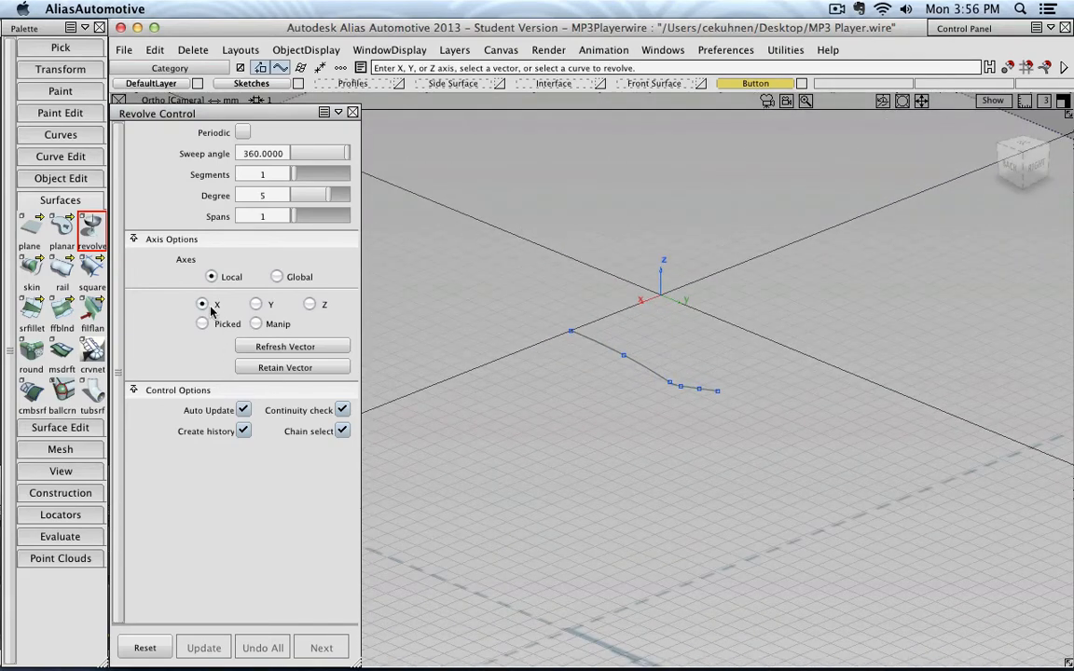
left_click(595, 342)
scroll(676, 378, "up", 4)
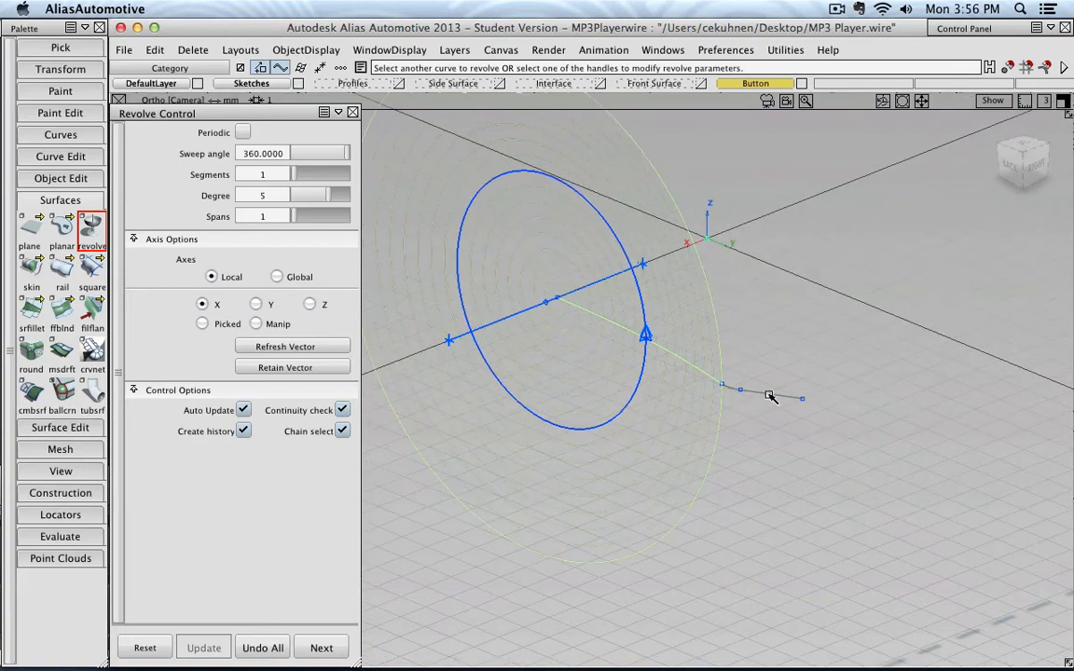
left_click(761, 394)
- Close the revolve options and delete the trial revolved surface, leaving the profile curves in place
left_click(352, 112)
left_click(59, 48)
left_click(32, 80)
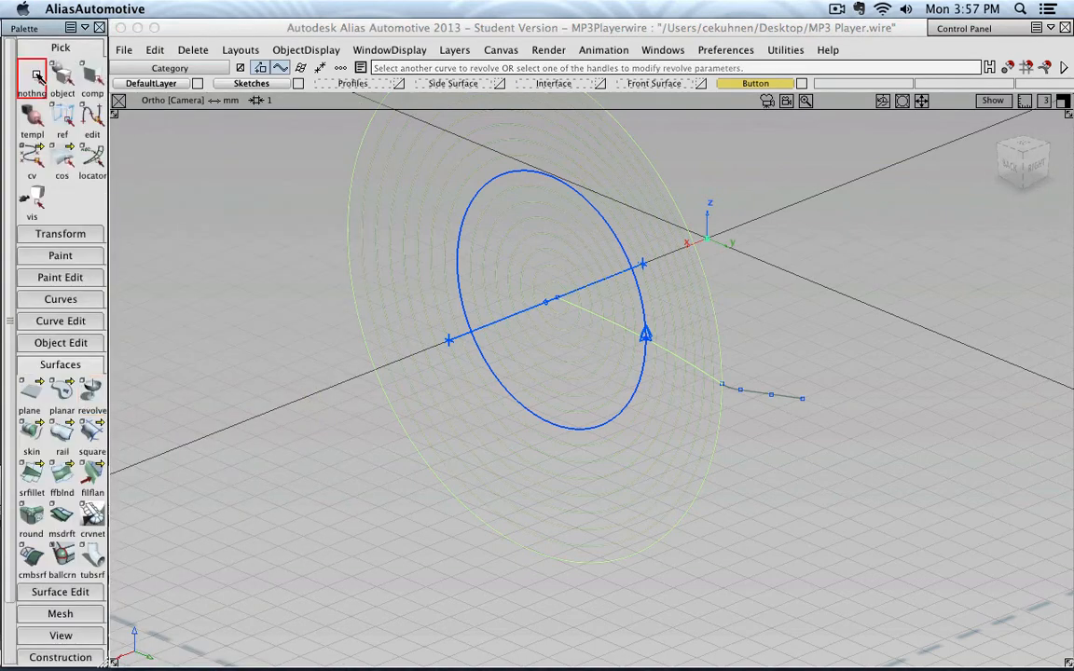
left_click(61, 79)
left_click(552, 202)
key("Delete")
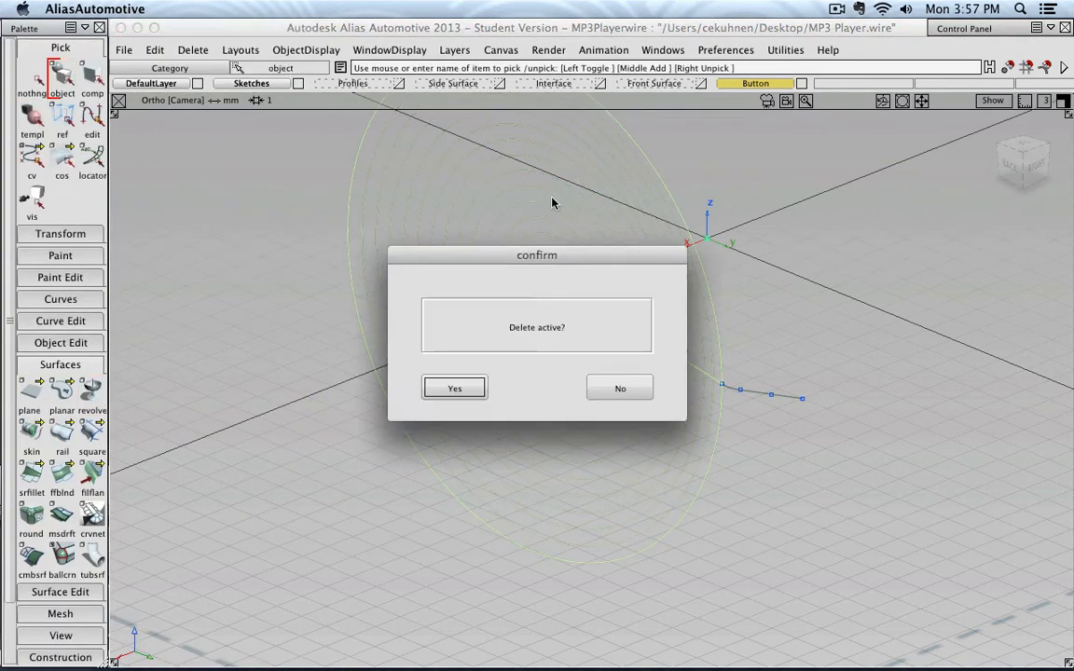
left_click(446, 393)
- Revolve the chained button profile curves 360 degrees about the global X axis and display the surface shaded
double_click(92, 391)
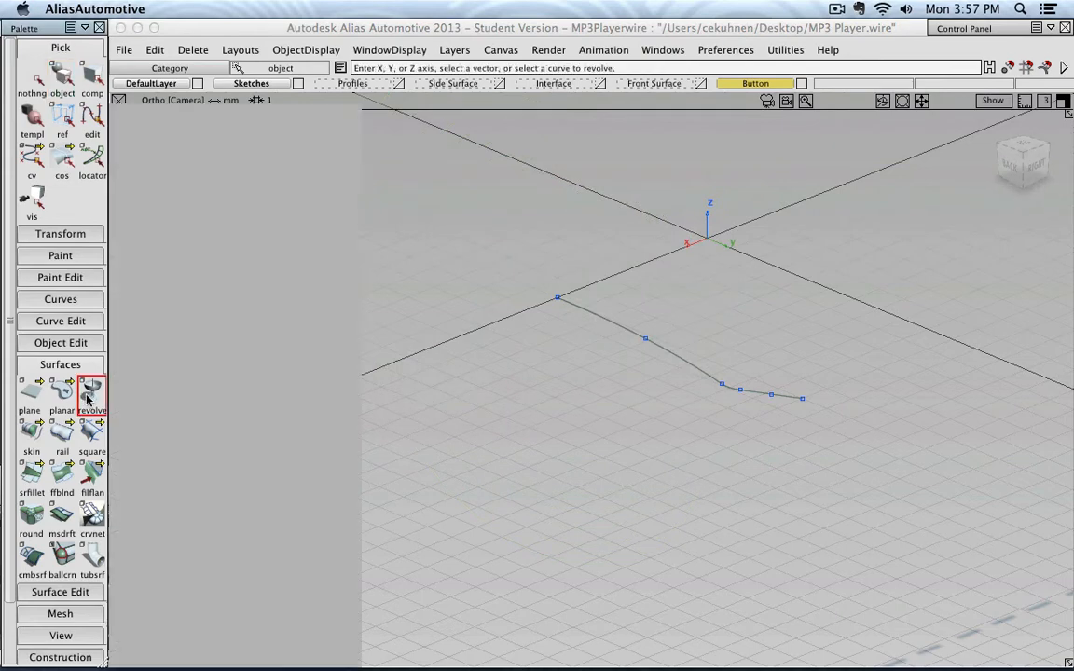
left_click(278, 277)
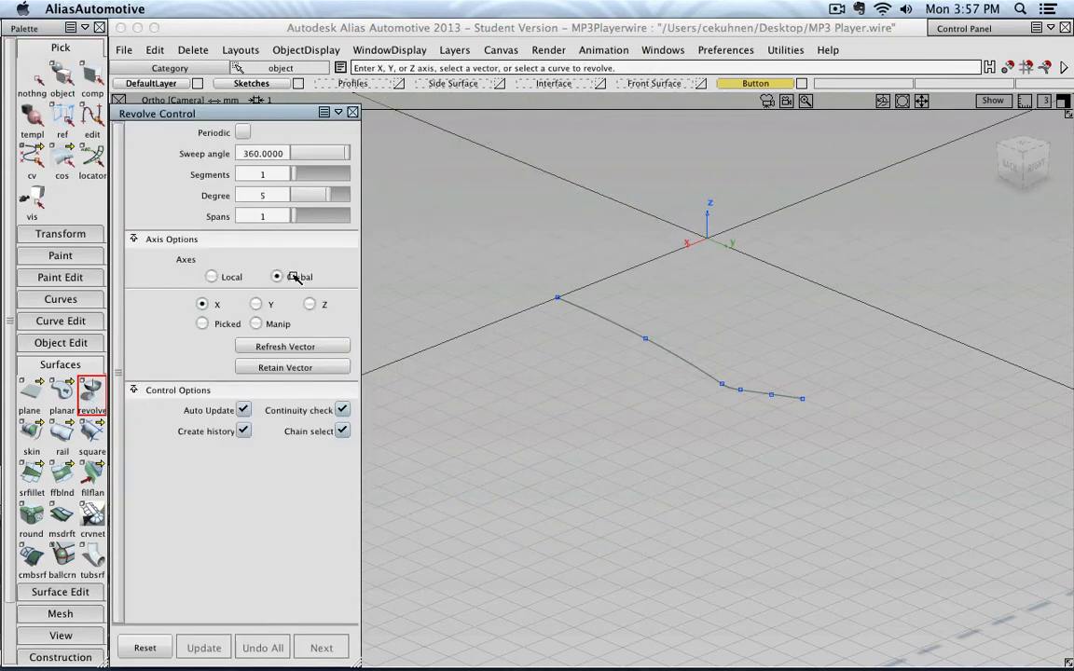
left_click(566, 307)
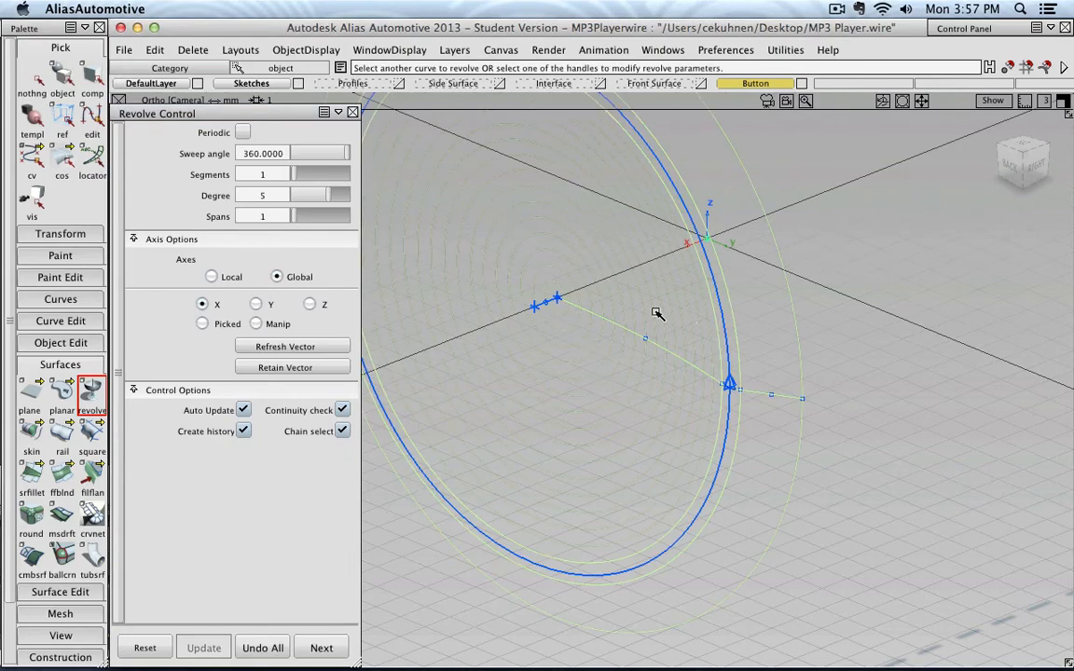
mouse_move(656, 314)
left_mouse_down("ctrl+shift")
mouse_move(651, 308)
mouse_move(718, 311)
left_mouse_up("ctrl+shift")
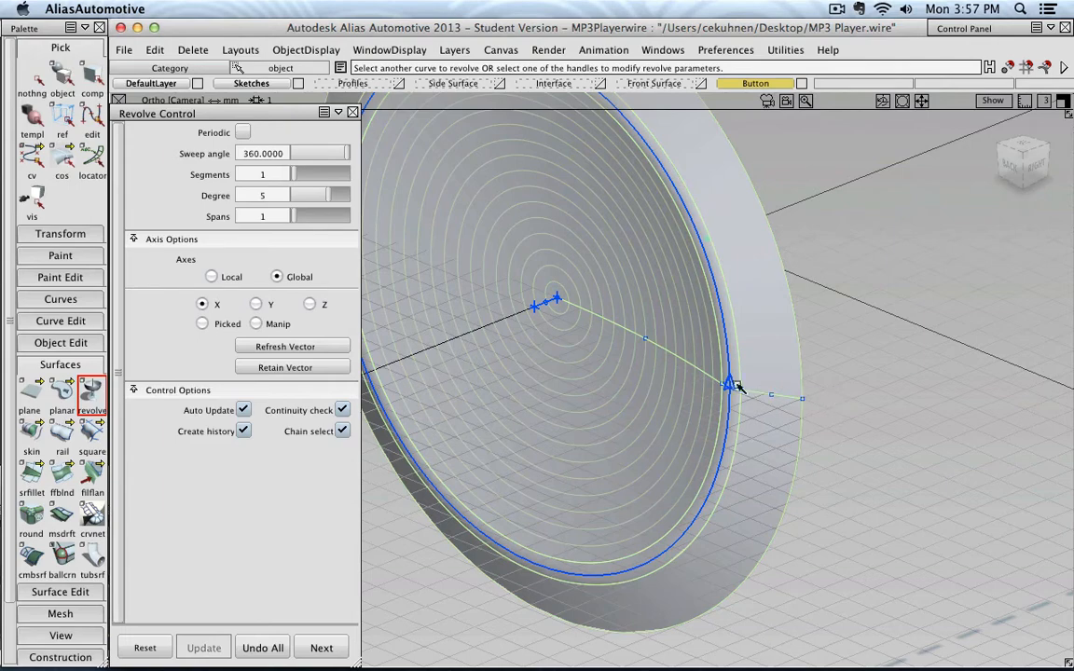
left_click(352, 112)
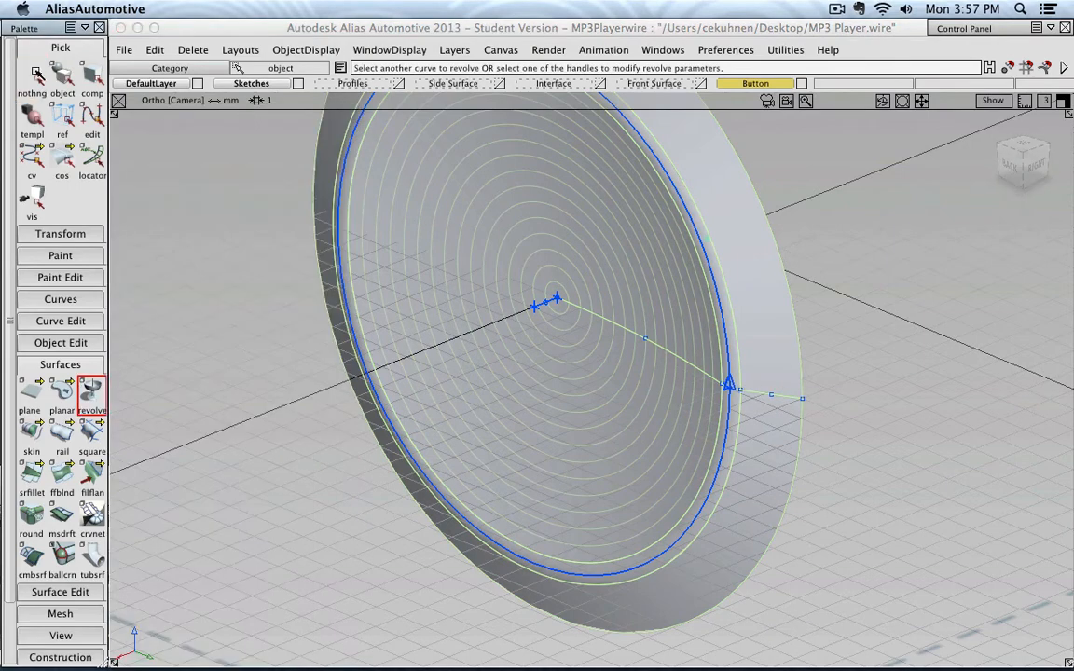
left_click(33, 75)
left_click(59, 75)
- Show the Front Surface layer behind the button, and briefly toggle the Side Surface layer on and off again
right_click_drag(230, 246, 592, 144, "alt+shift")
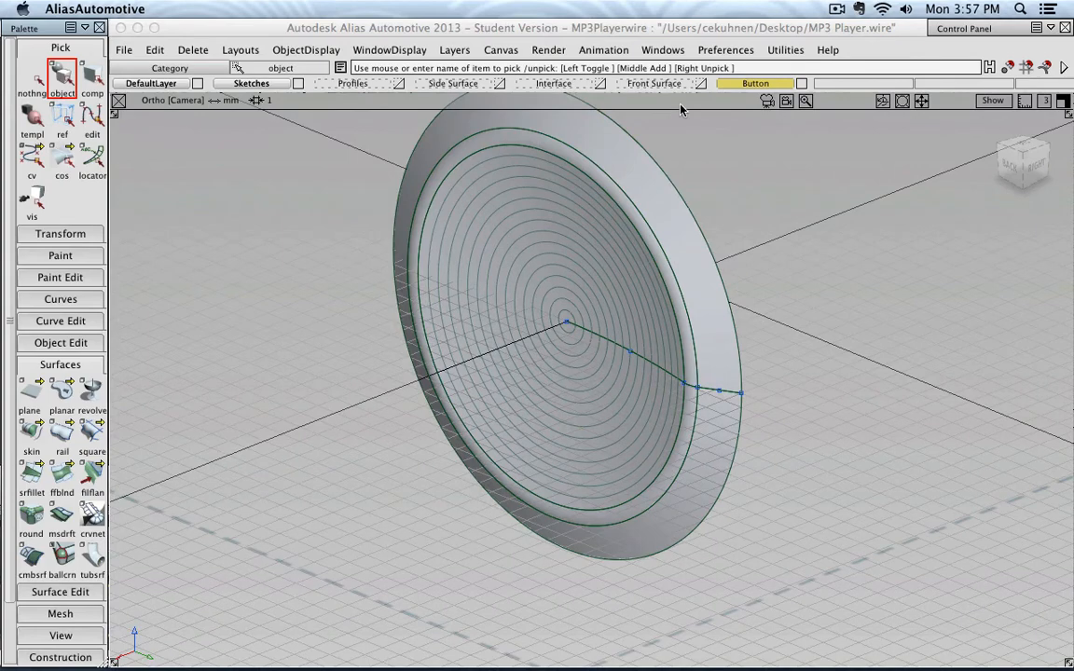
left_click(699, 85)
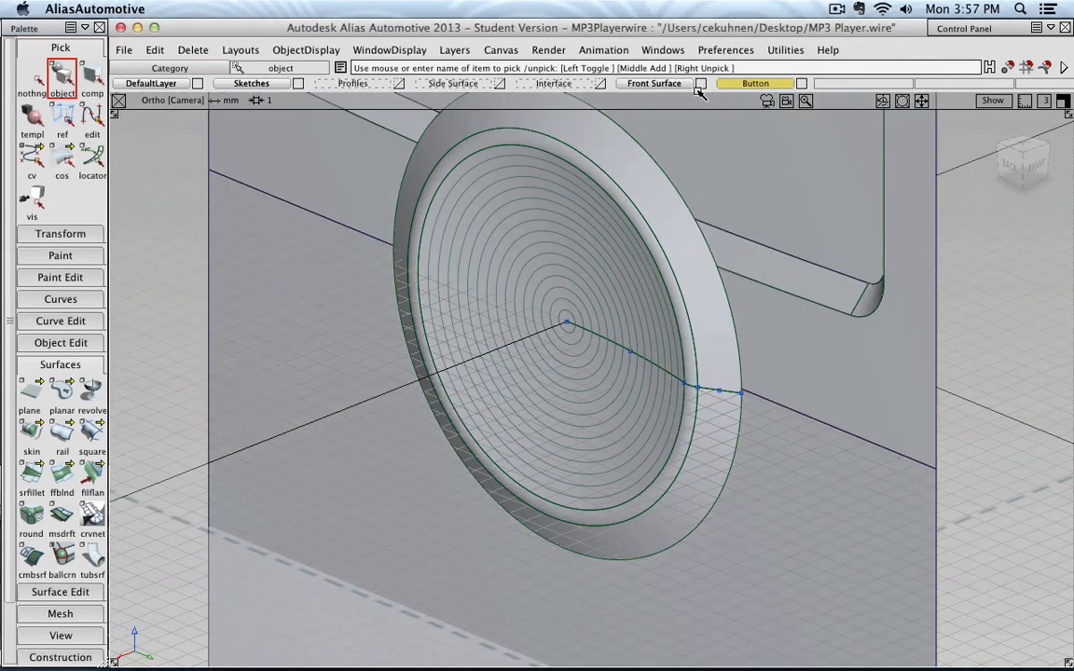
left_click(500, 85)
left_click(500, 84)
right_click_drag(668, 174, 672, 193, "alt+shift")
middle_click_drag(642, 300, 556, 259, "alt+shift")
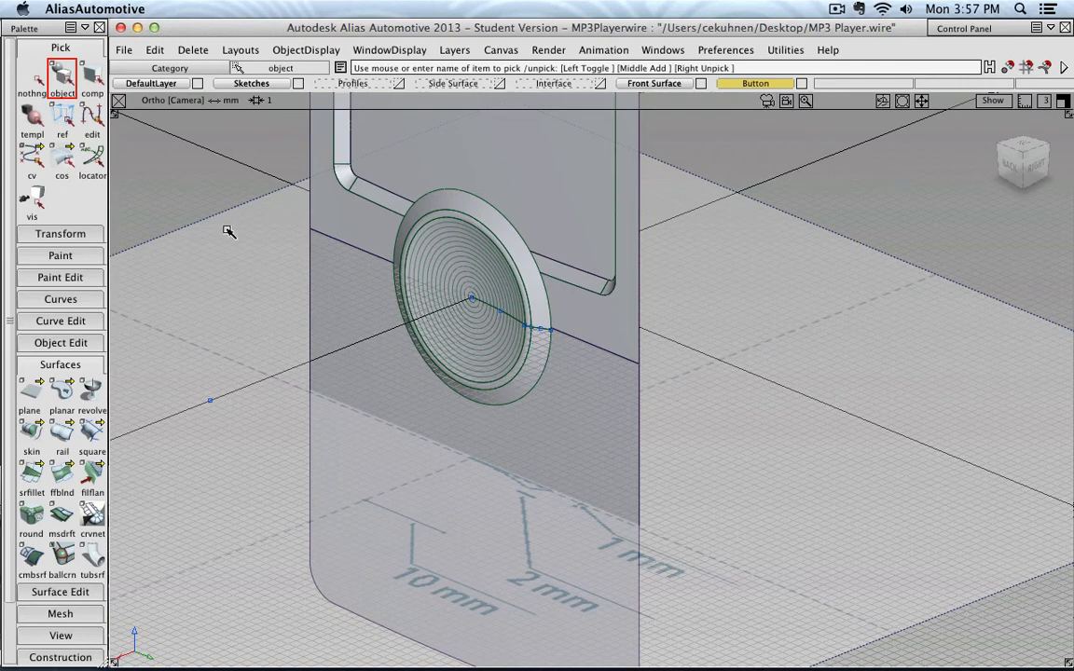
- Pick the revolved button surfaces and their profile curves as components
left_click(92, 76)
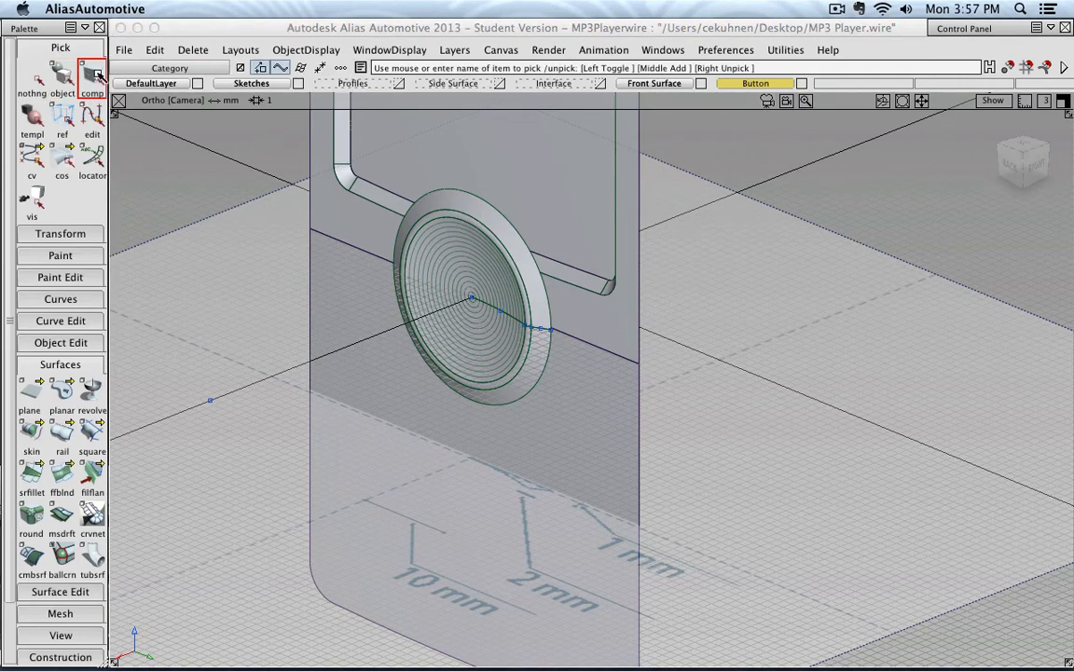
left_click(491, 313)
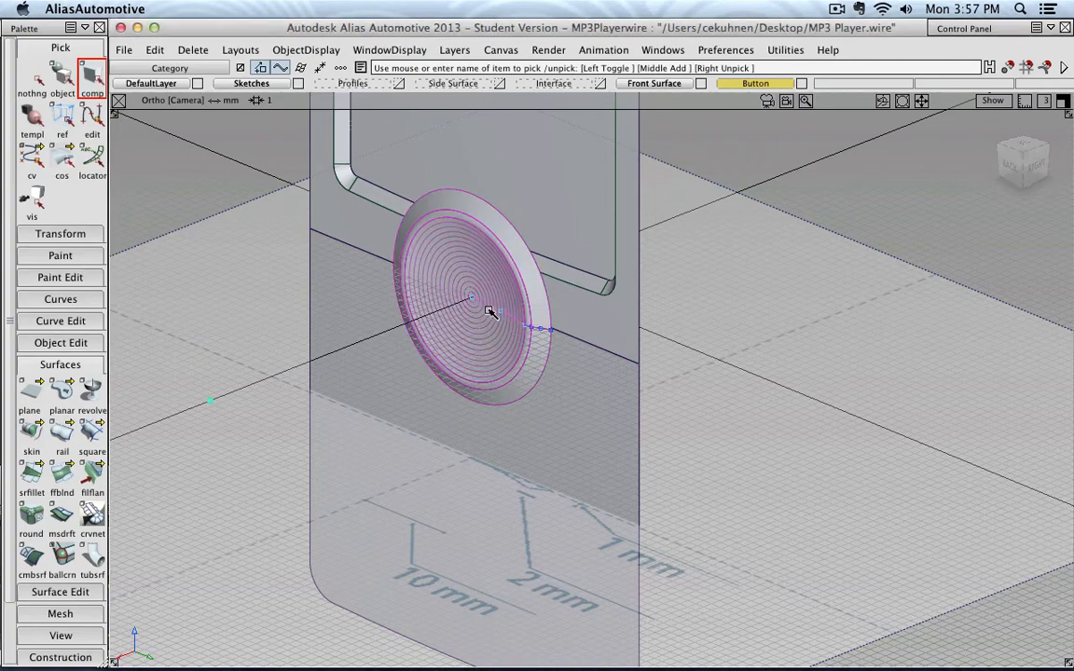
scroll(540, 340, "up", 5)
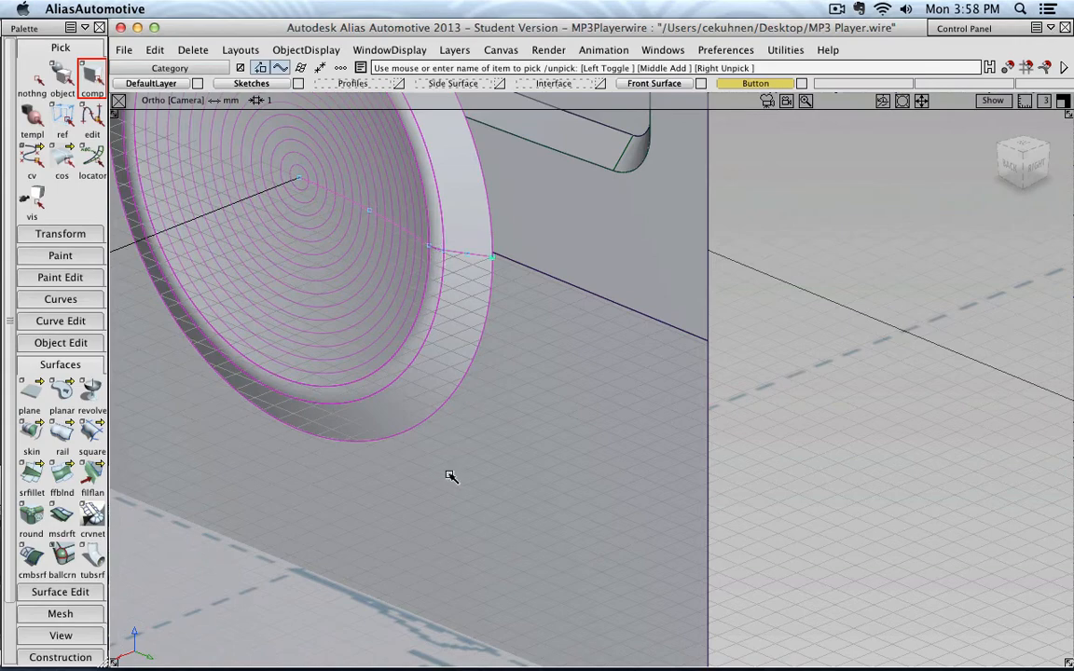
scroll(447, 471, "down", 5)
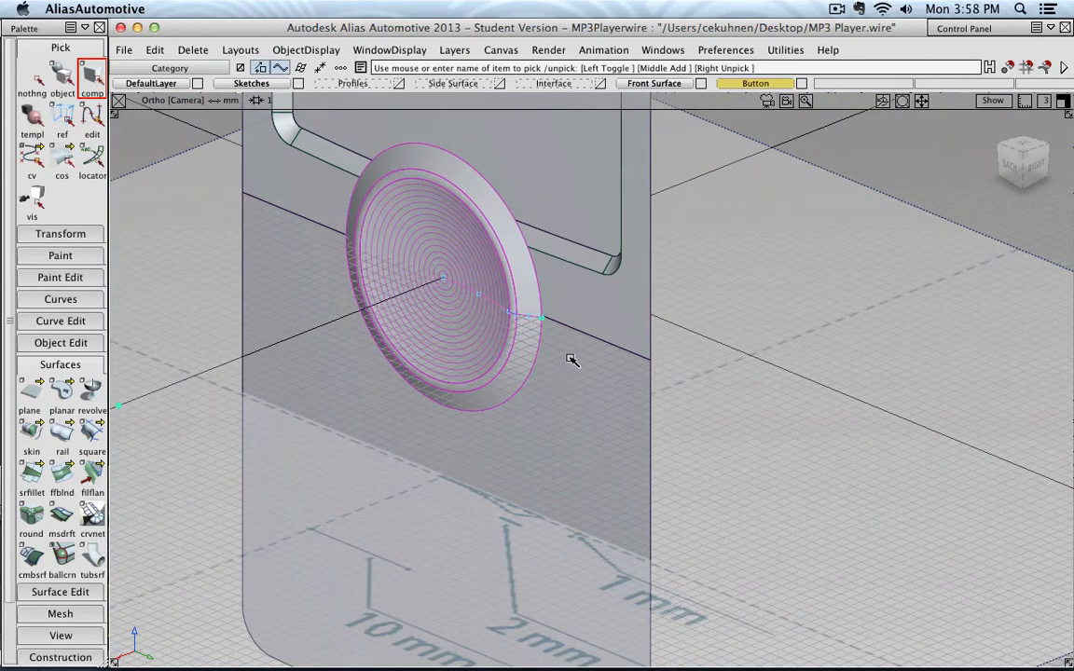
- Try to move the revolved button surfaces and their profile curves down along the Z axis of the front surface
left_click(44, 233)
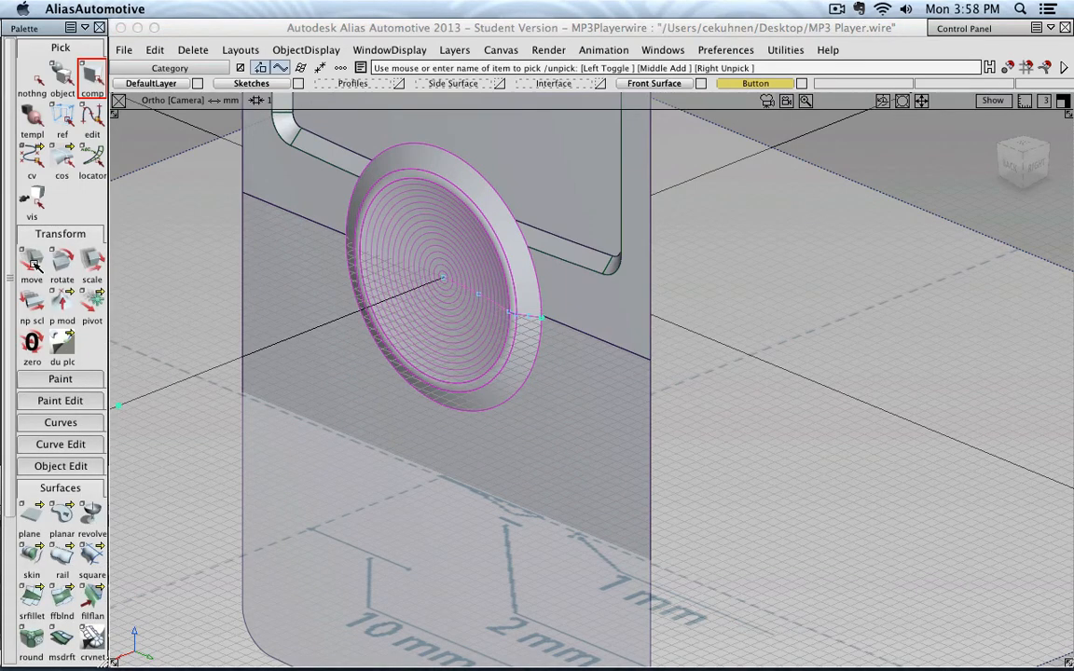
left_click(33, 264)
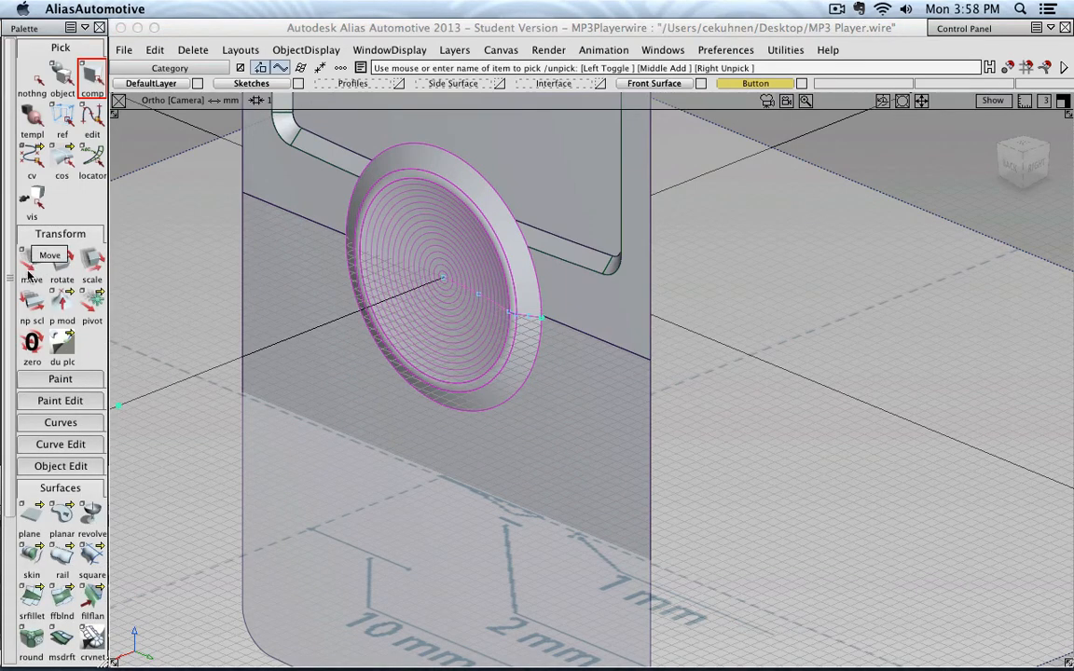
left_click(632, 288)
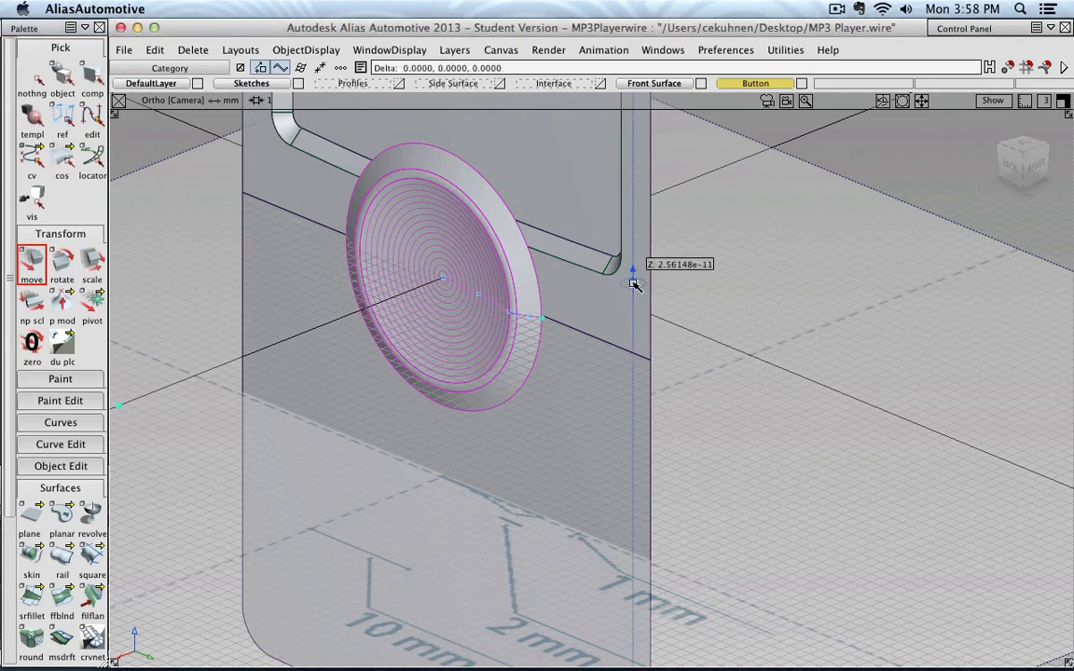
left_click_drag(633, 284, 647, 471)
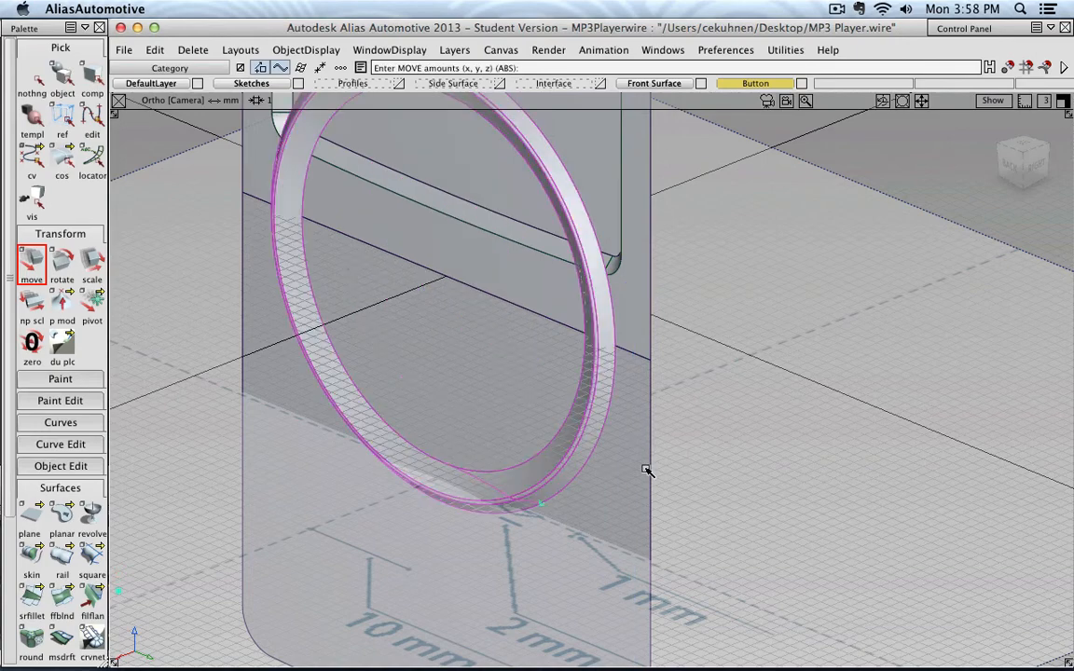
scroll(647, 471, "down", 3)
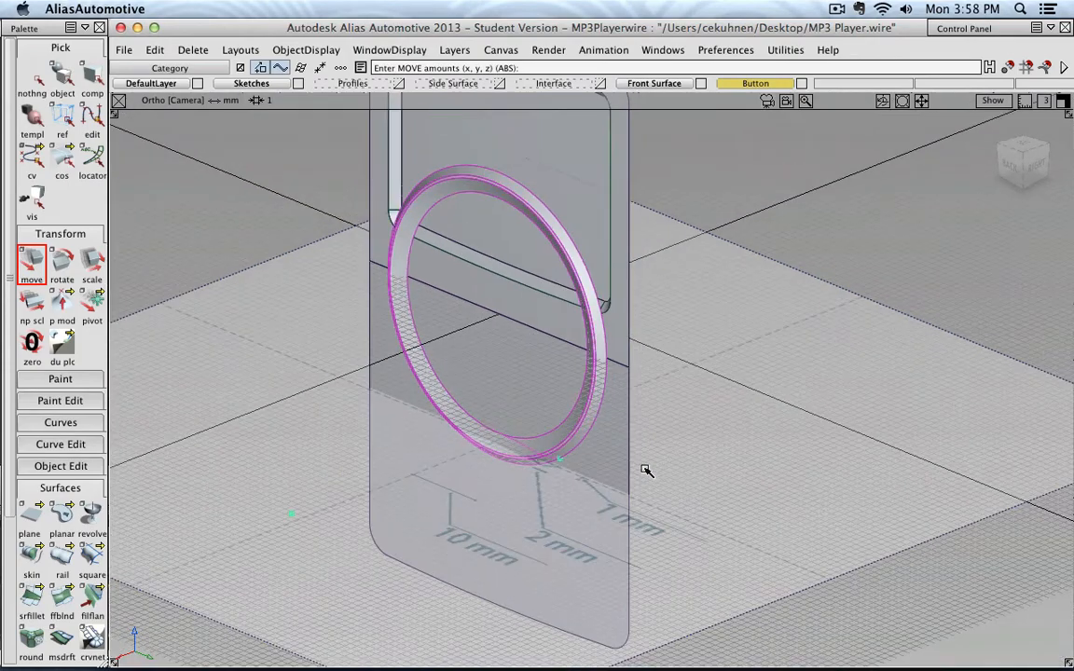
left_click_drag(606, 484, 580, 456, "alt+shift")
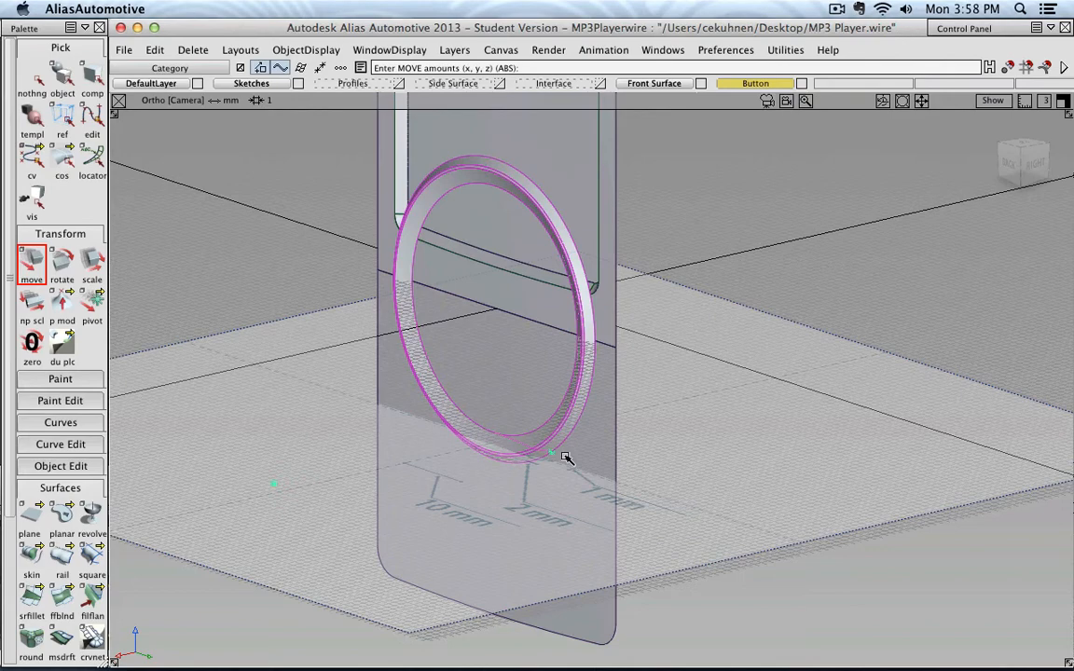
- Clear the selection and review the Revolve options for degree and axis
left_click(28, 74)
left_click(61, 74)
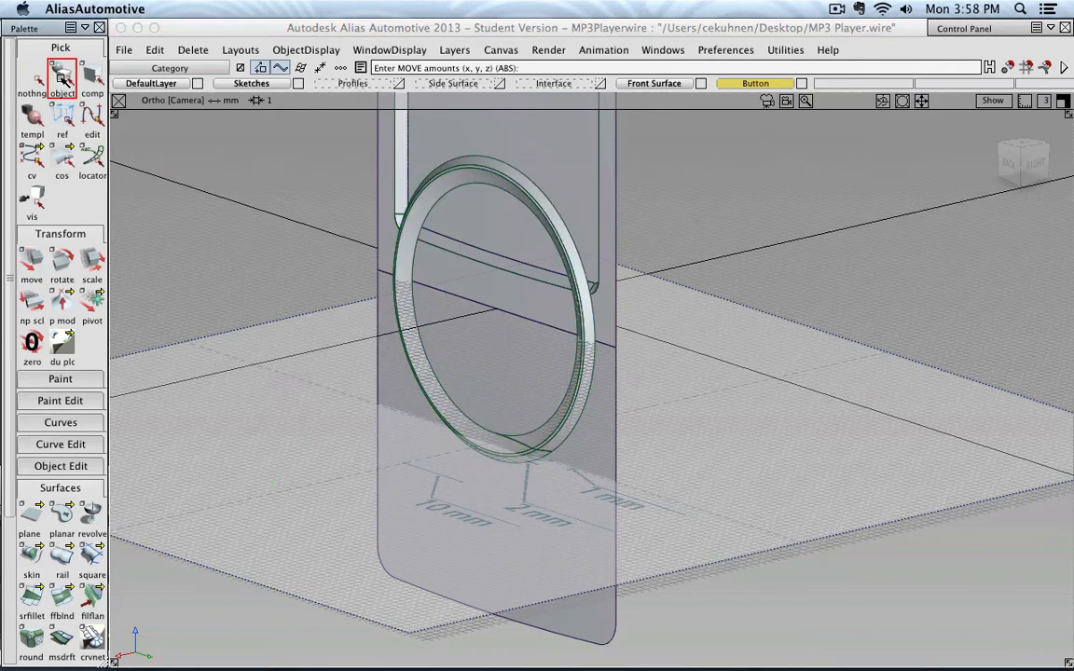
double_click(91, 512)
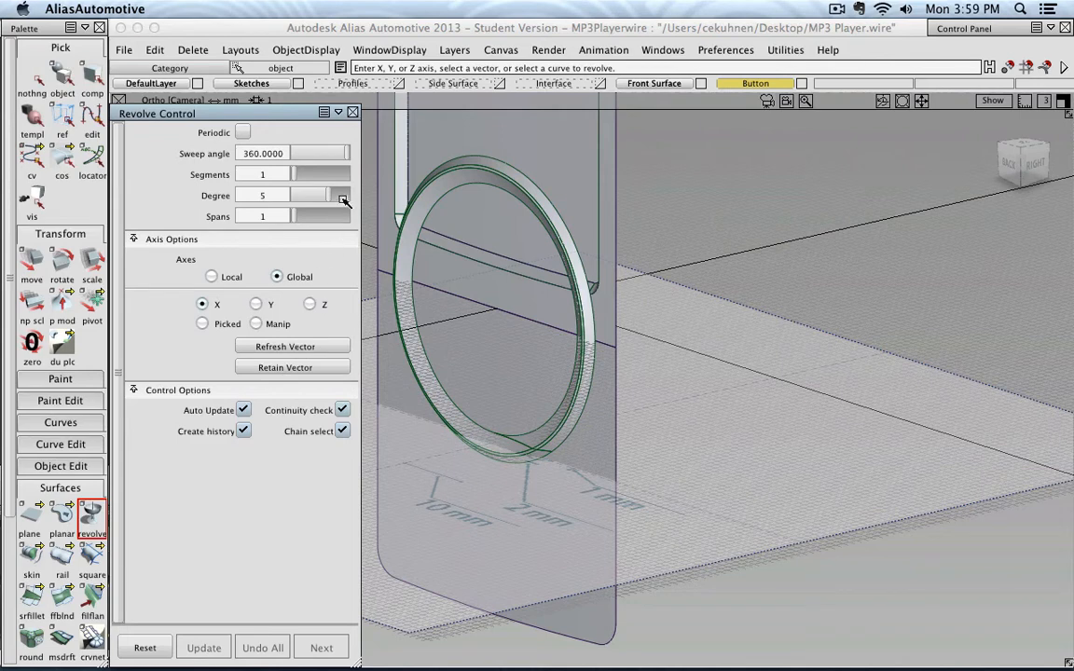
left_click(352, 113)
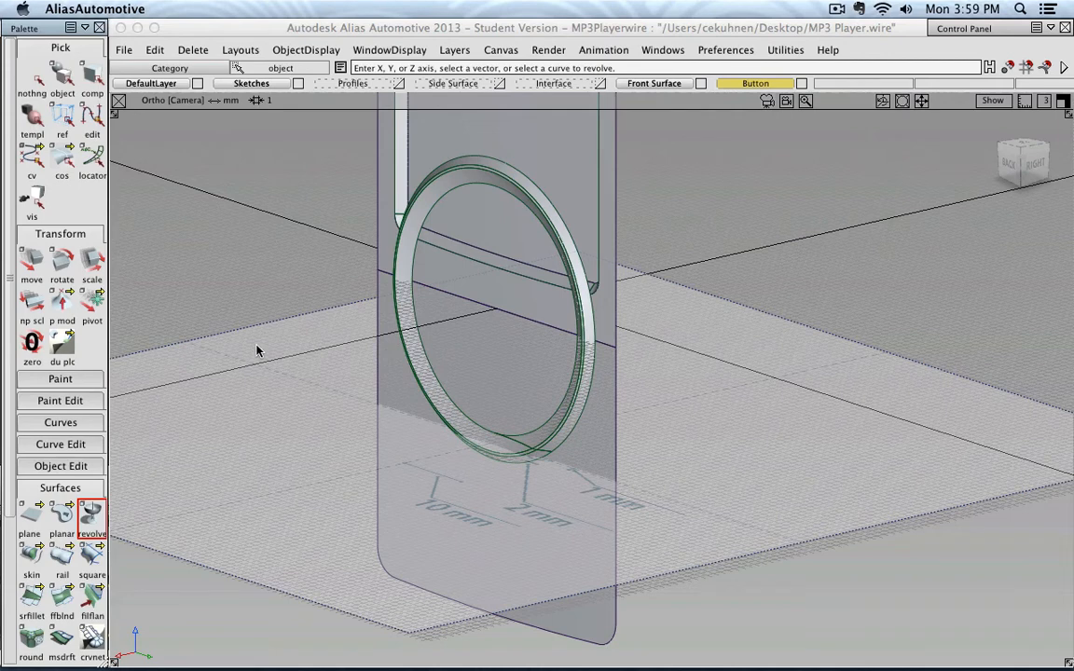
- Reopen the recent file MP3 Player.wire to discard the button changes, and return to a perspective view of the profile
left_click(121, 50)
mouse_move(243, 117)
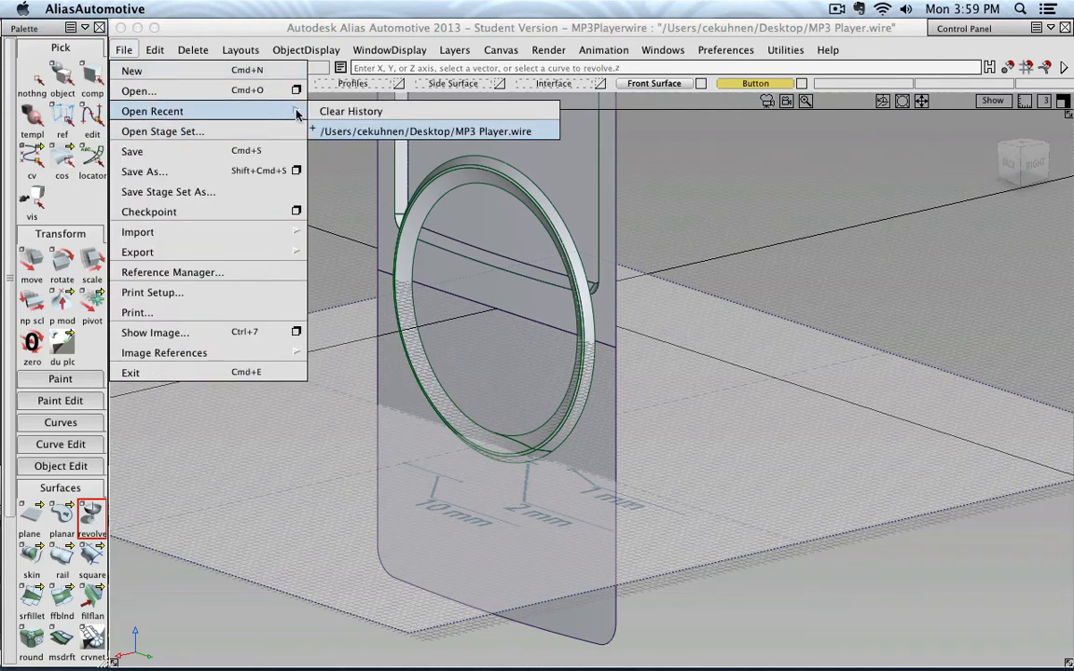
left_click(322, 131)
left_click(457, 389)
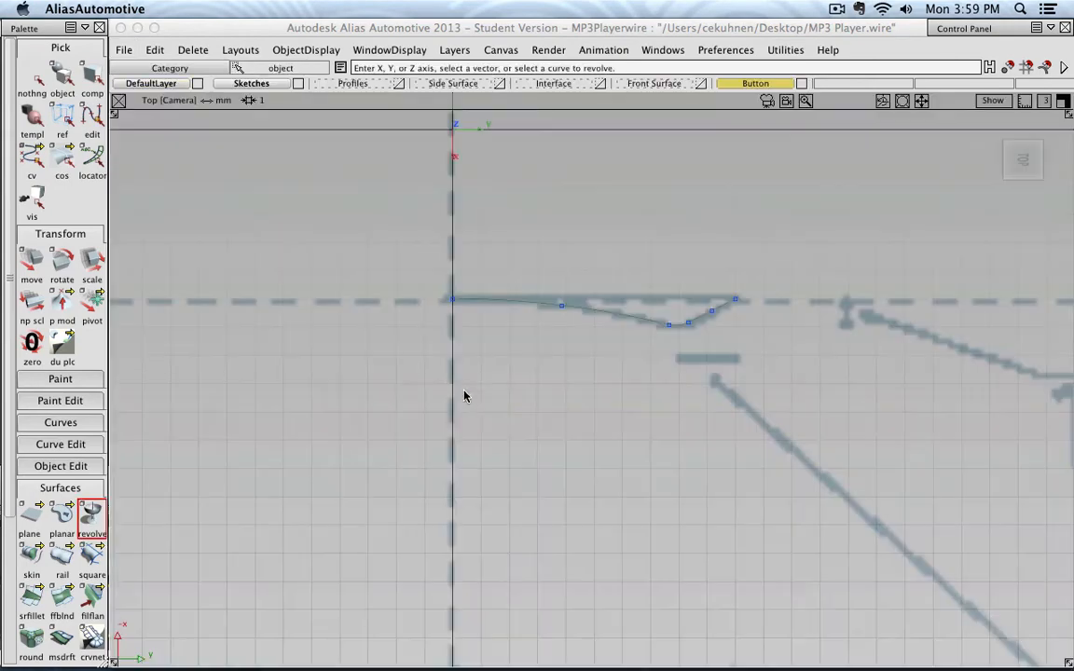
left_click_drag(1033, 175, 1041, 179)
left_click(1039, 177)
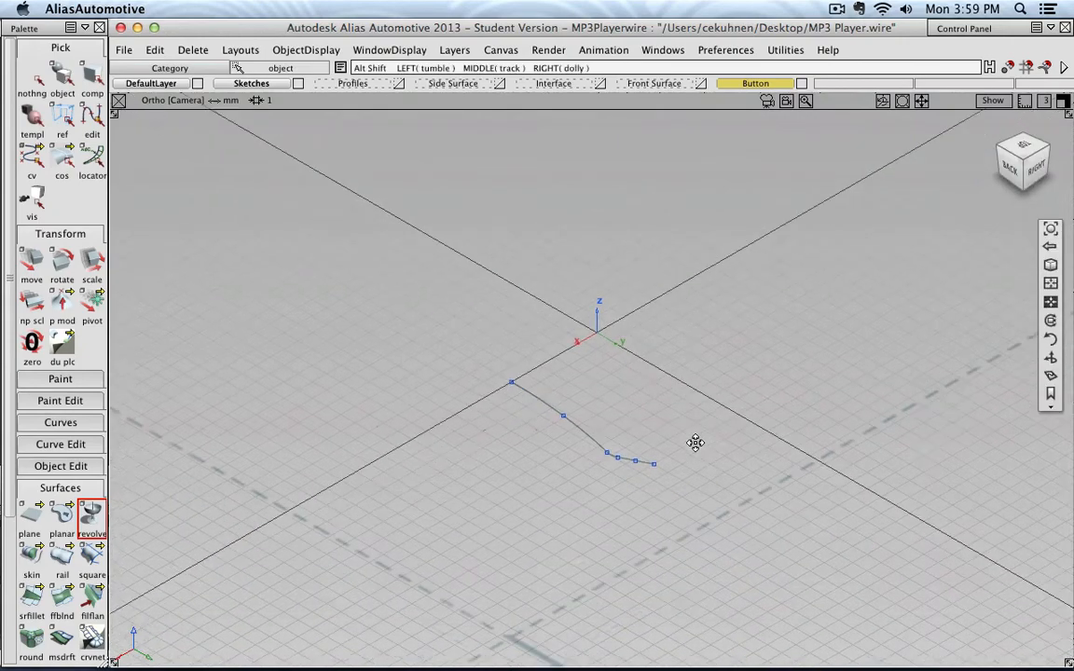
- Place a construction vector about 4.2 mm long along the X axis, with its origin at 5, 0, 0
left_click(71, 233)
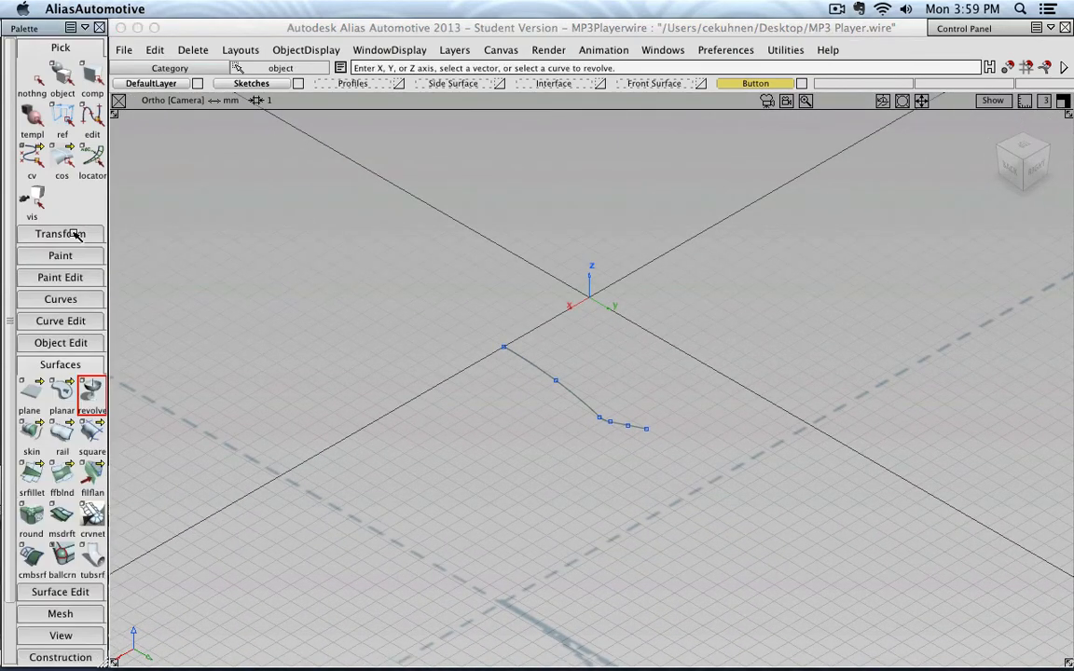
left_click(73, 51)
left_click(65, 200)
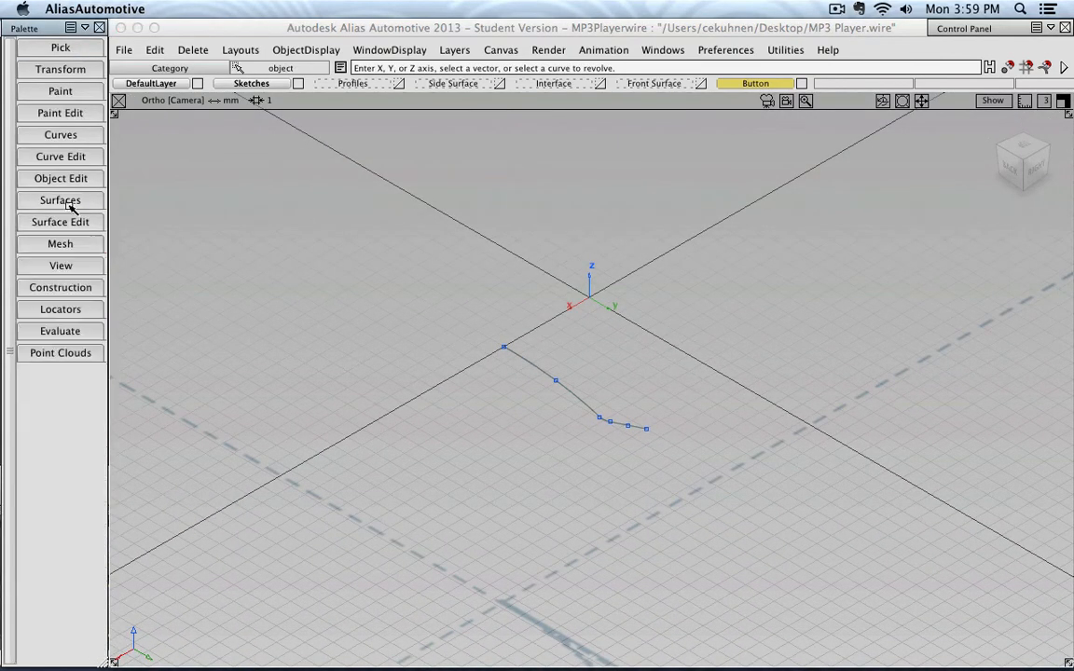
left_click(80, 287)
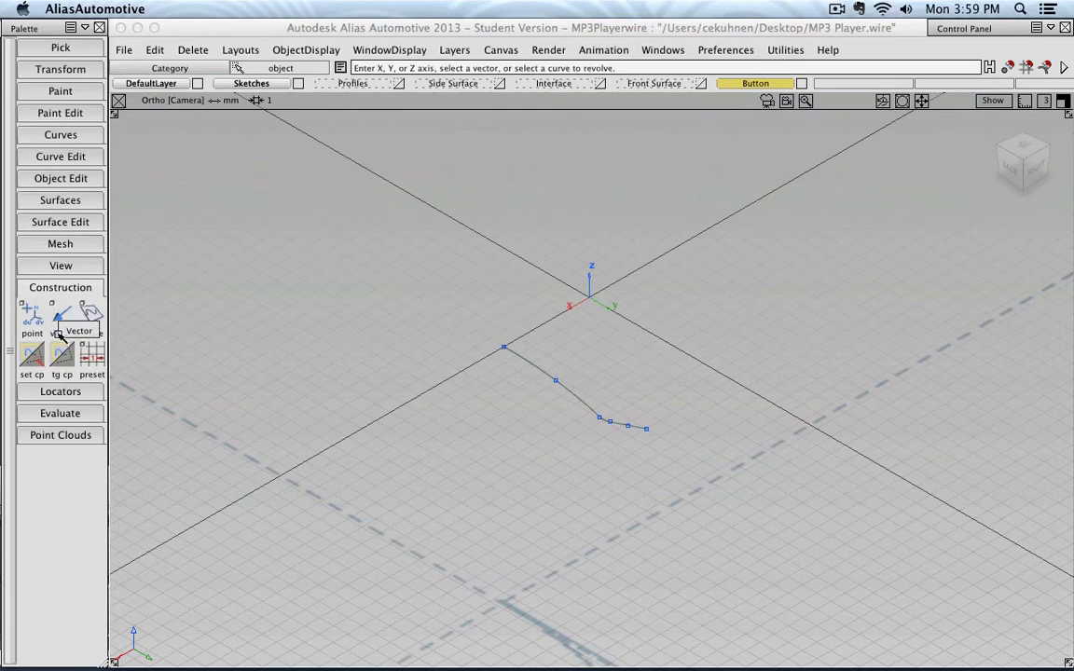
left_click(62, 317)
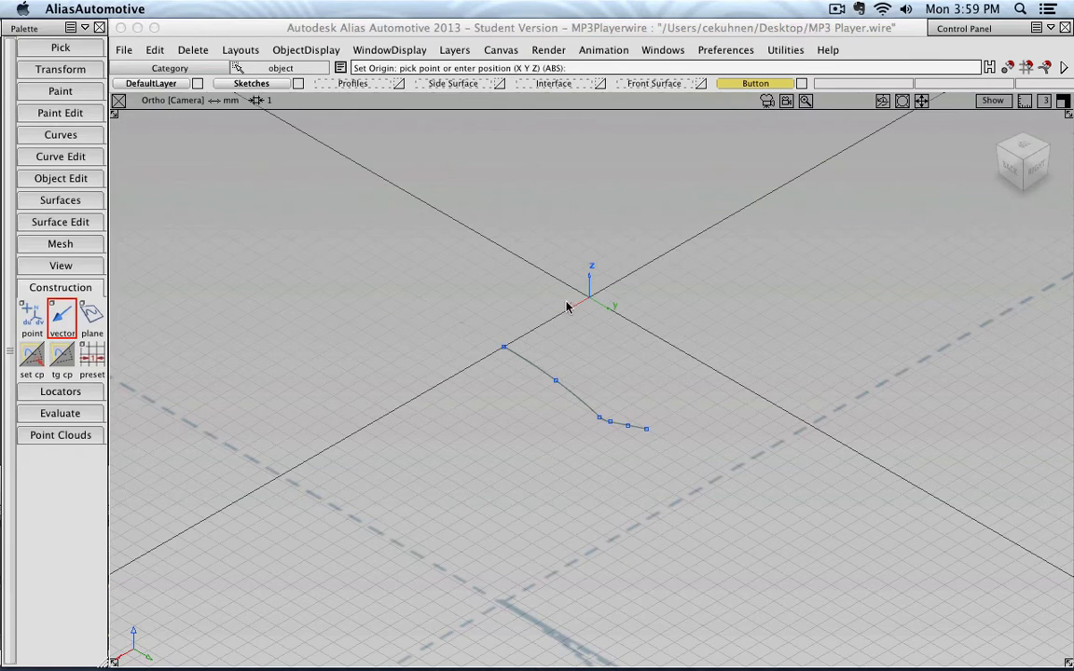
left_click(519, 344)
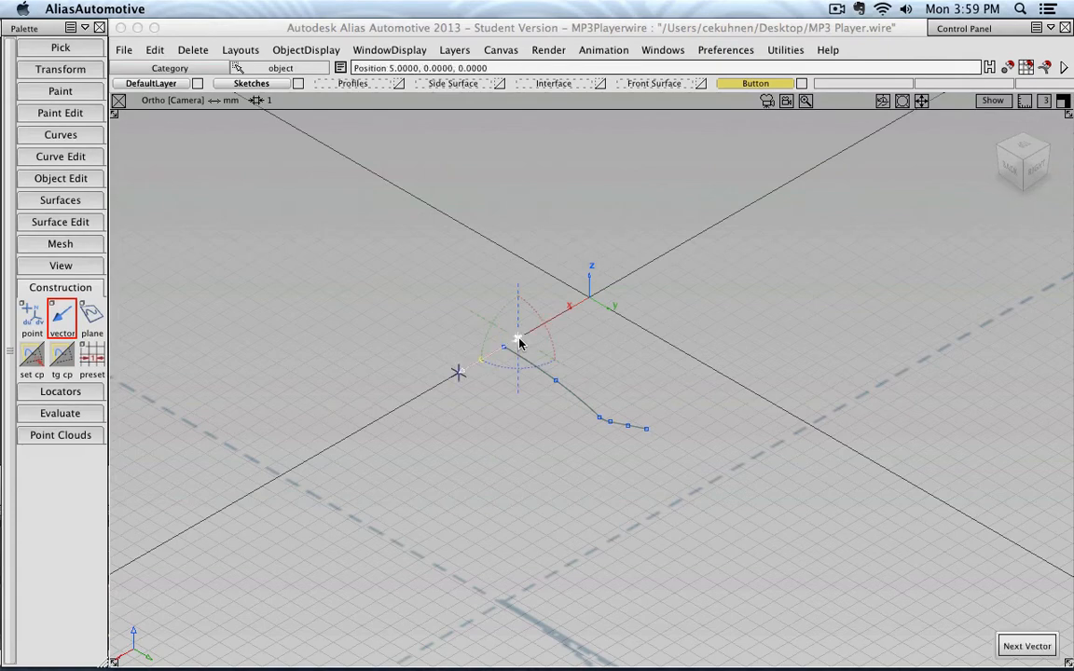
left_click(59, 49)
left_click(63, 79)
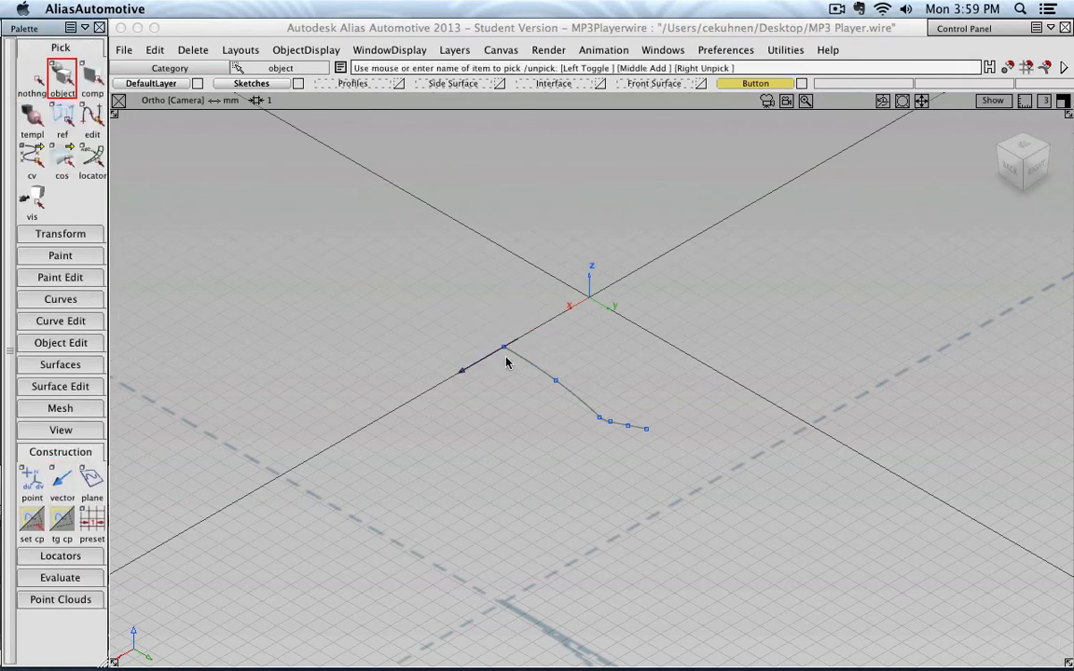
- Examine the vector's alignment with the button profile in the right-side and perspective views
scroll(489, 369, "up", 3)
middle_click_drag(528, 363, 570, 391, "alt+shift")
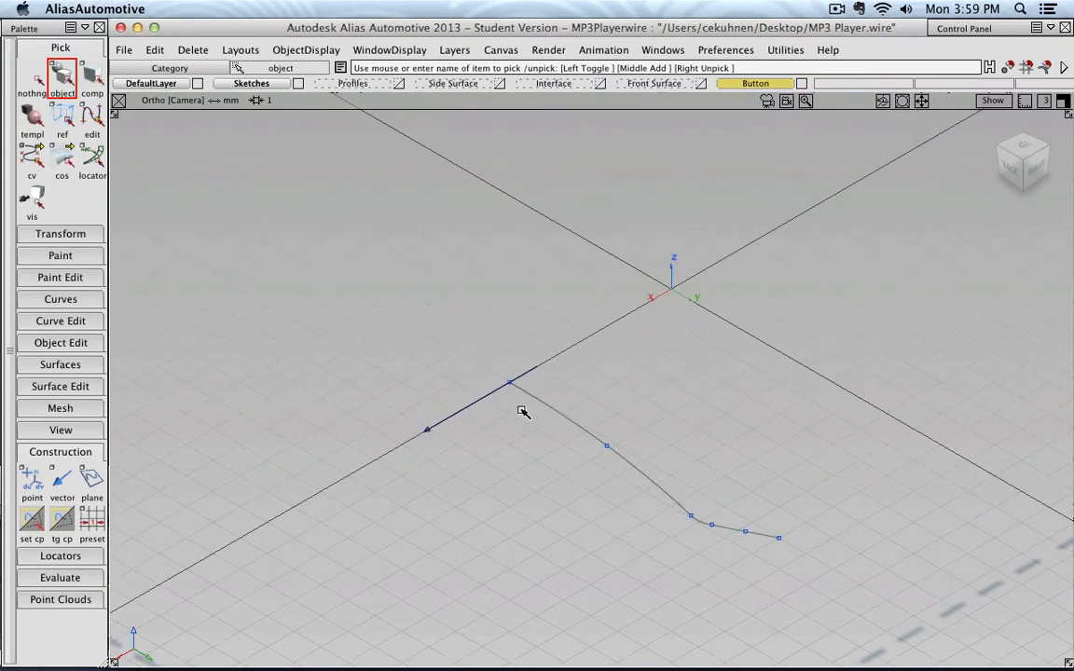
left_click(1040, 170)
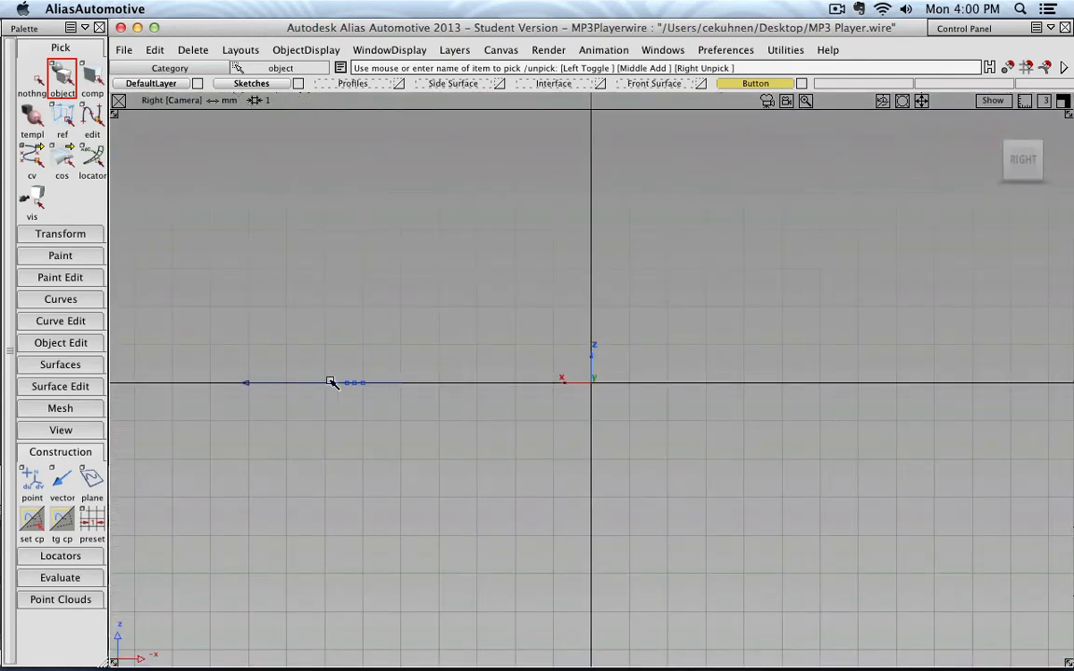
left_click(1007, 144)
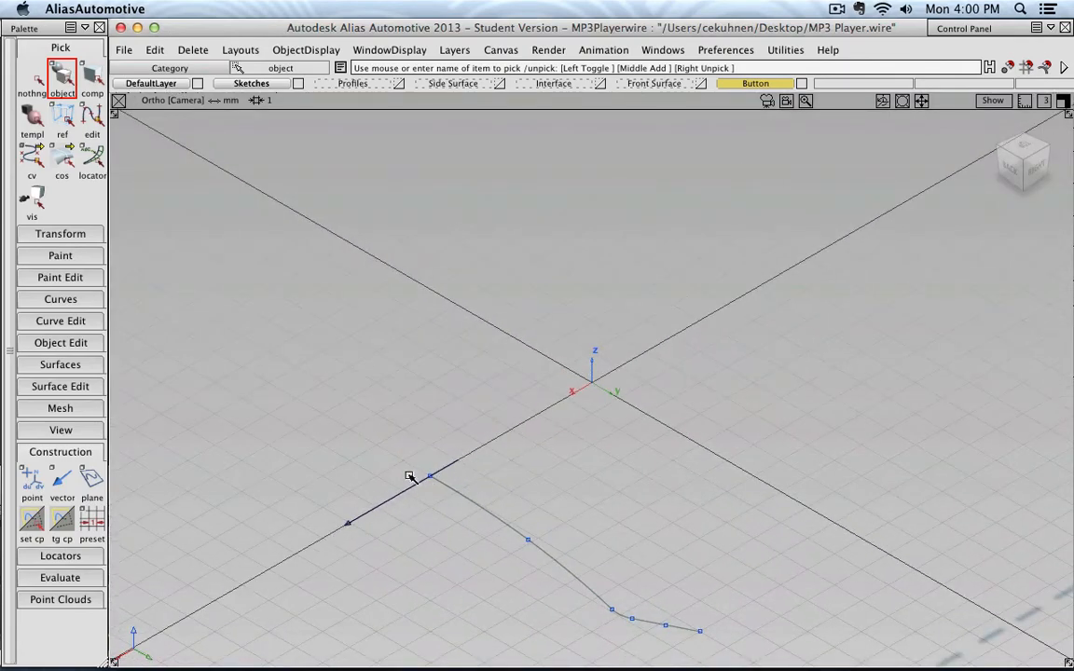
scroll(409, 479, "down", 2)
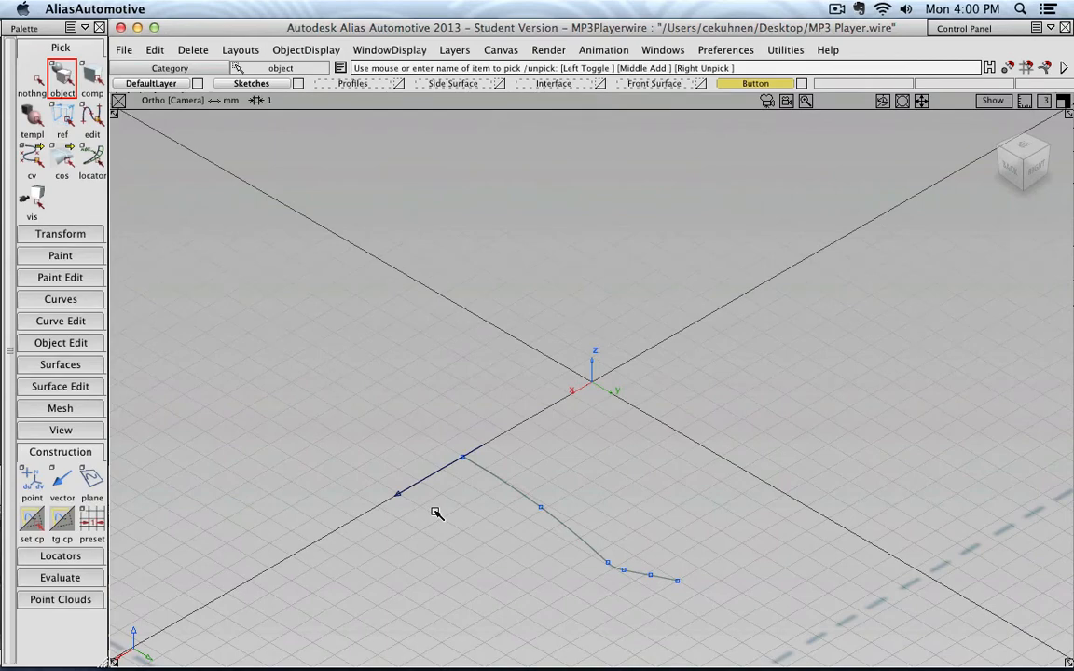
middle_click_drag(460, 527, 458, 432, "alt+shift")
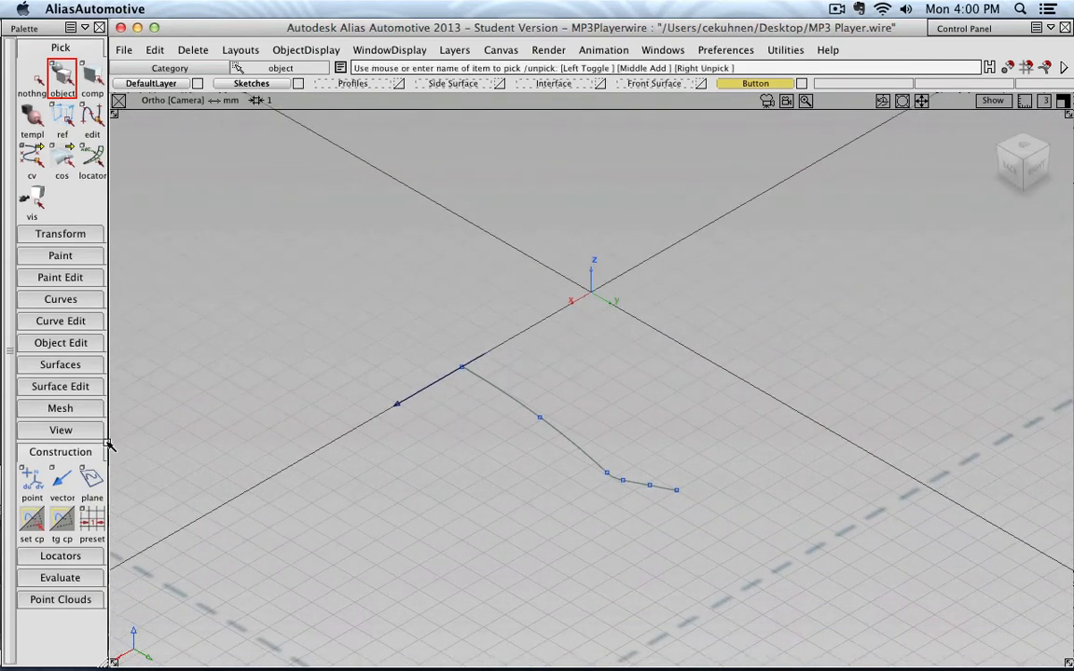
- Set the Revolve axis option to Picked and choose the construction vector as the revolve axis
left_click(70, 453)
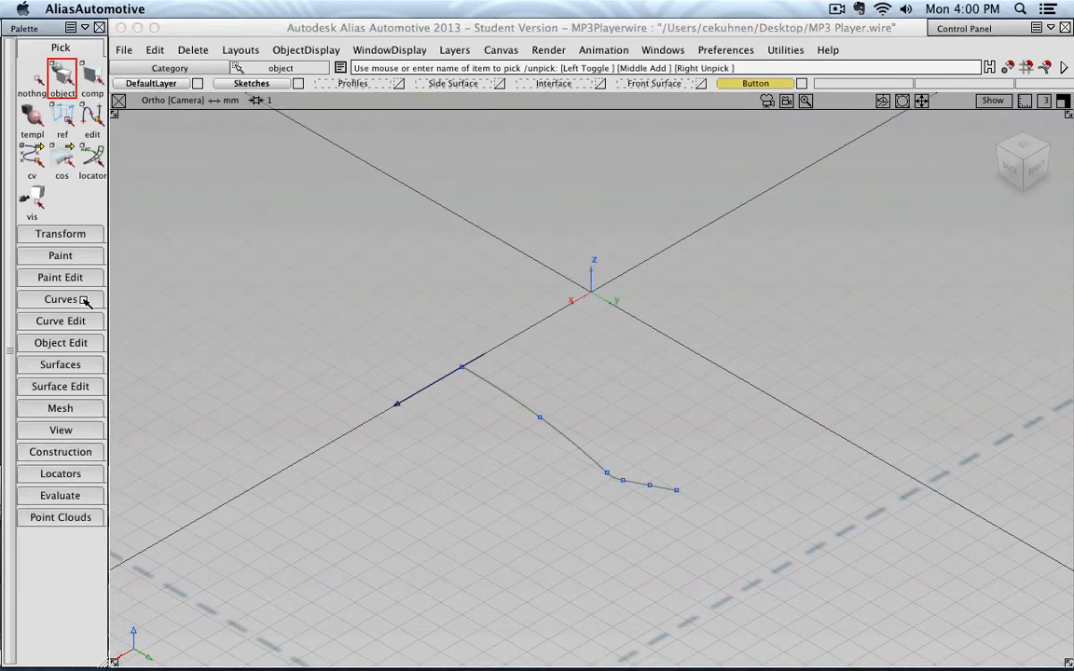
left_click(73, 46)
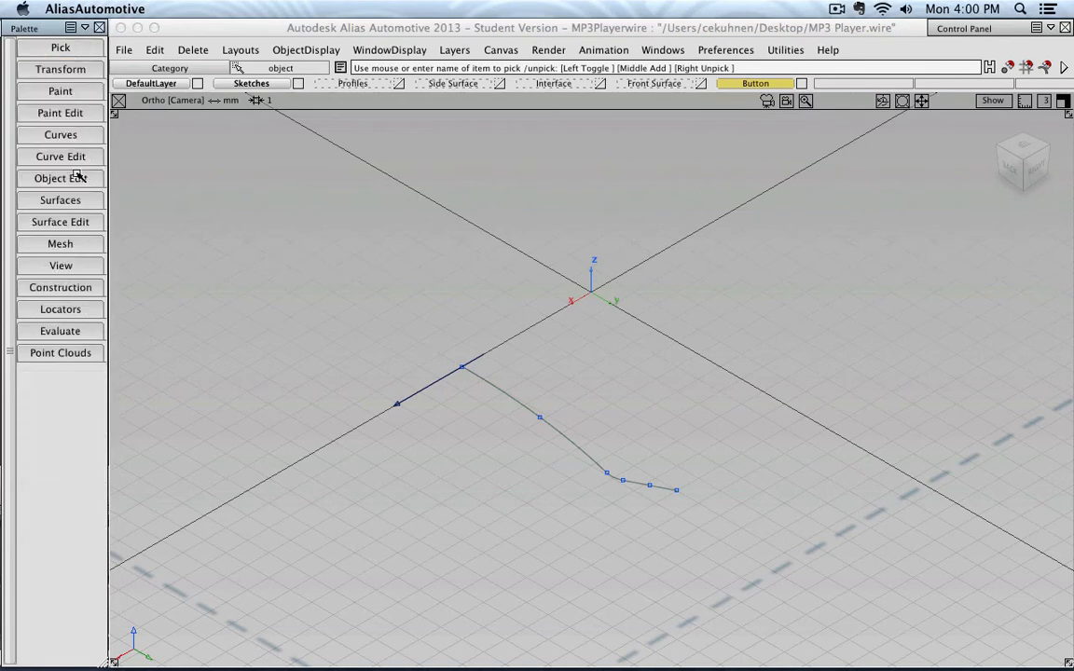
left_click(59, 200)
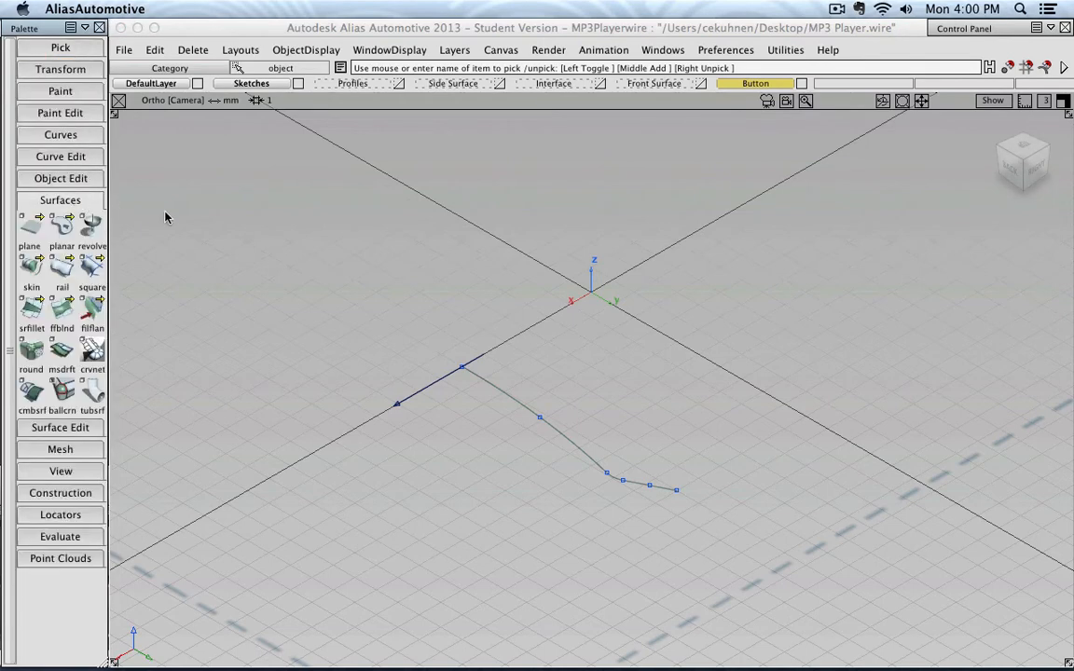
double_click(90, 233)
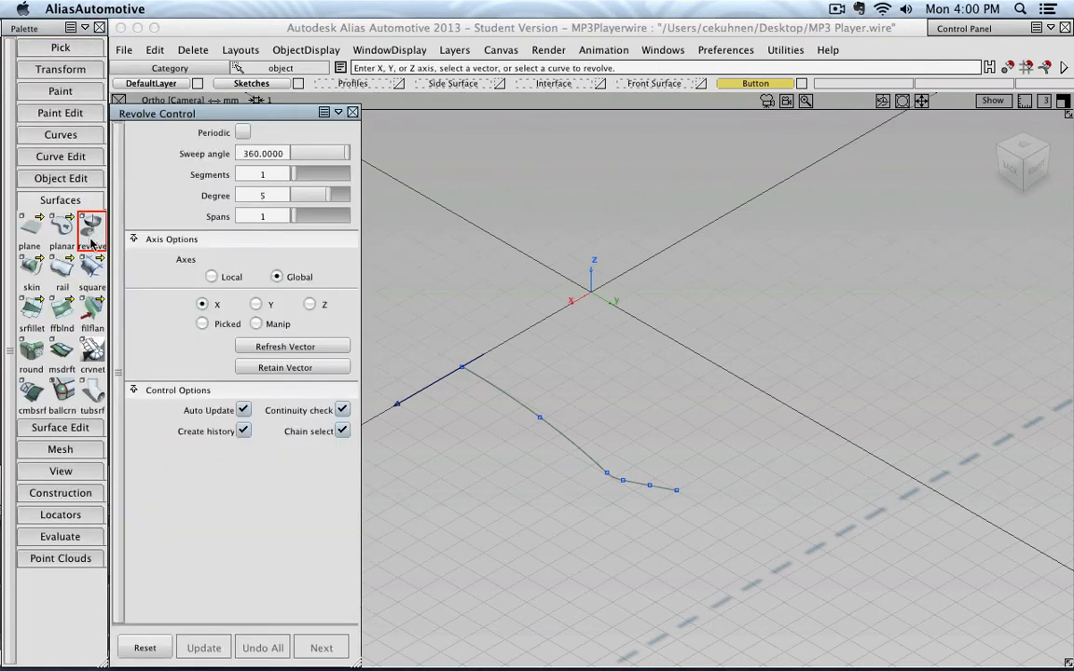
left_click(201, 325)
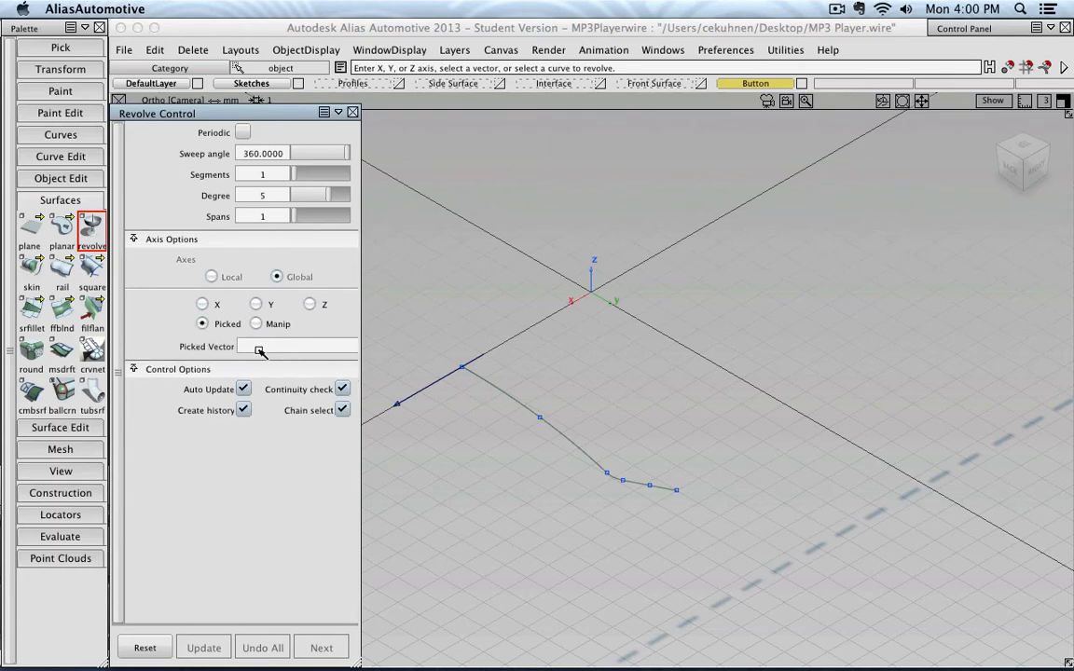
left_click(406, 403)
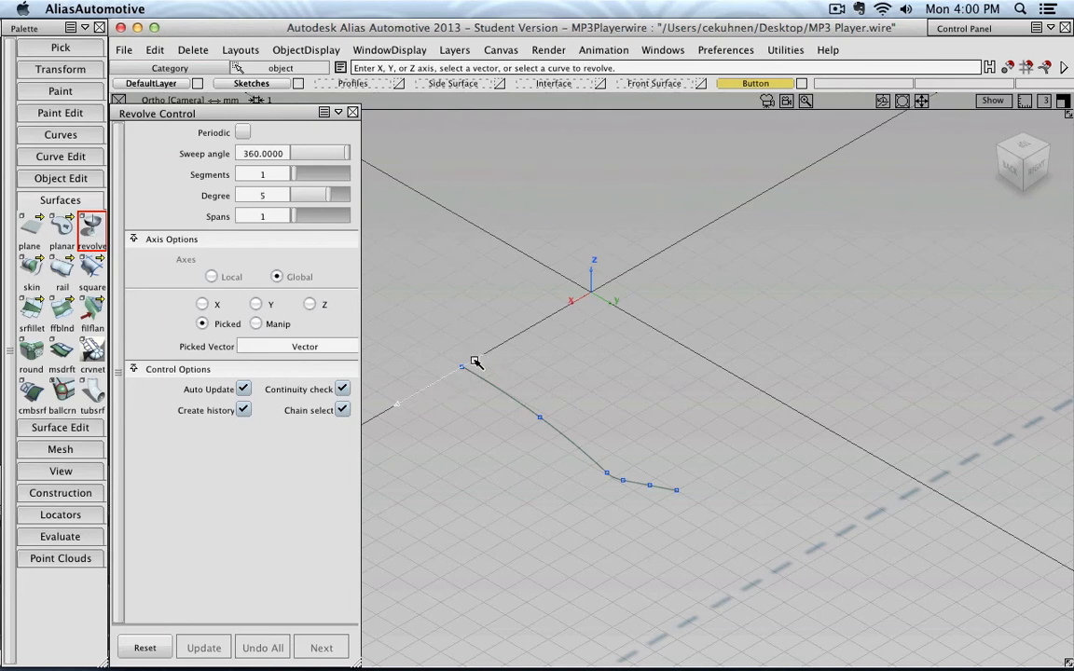
- Rename the construction vector as Vector_Revolve in its object information
left_click(662, 51)
mouse_move(674, 132)
left_click(820, 134)
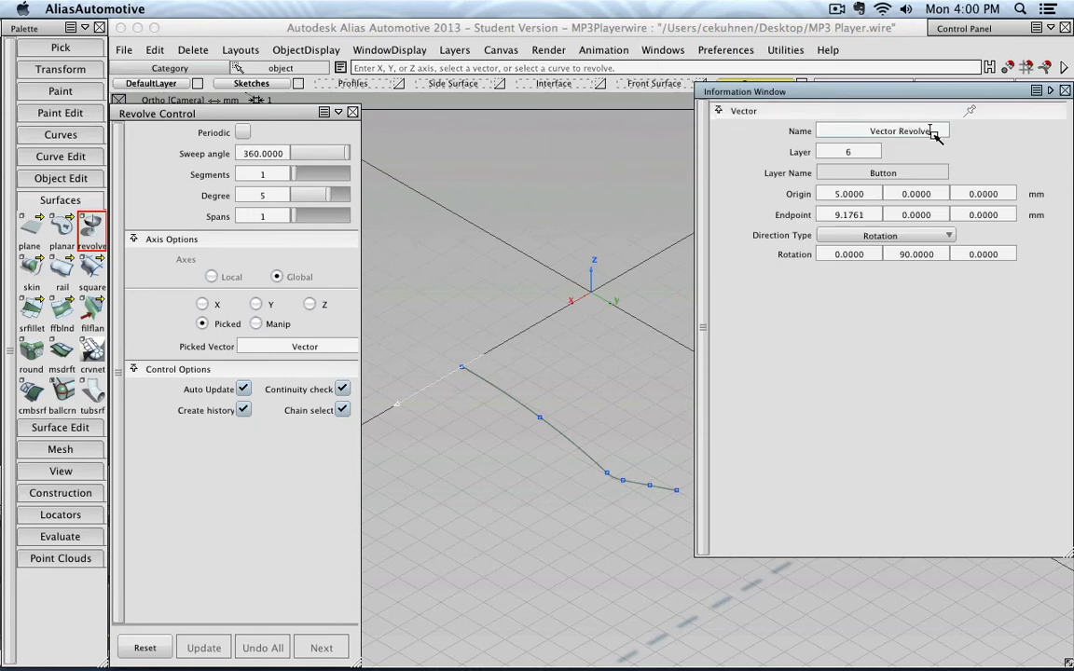
key("Return")
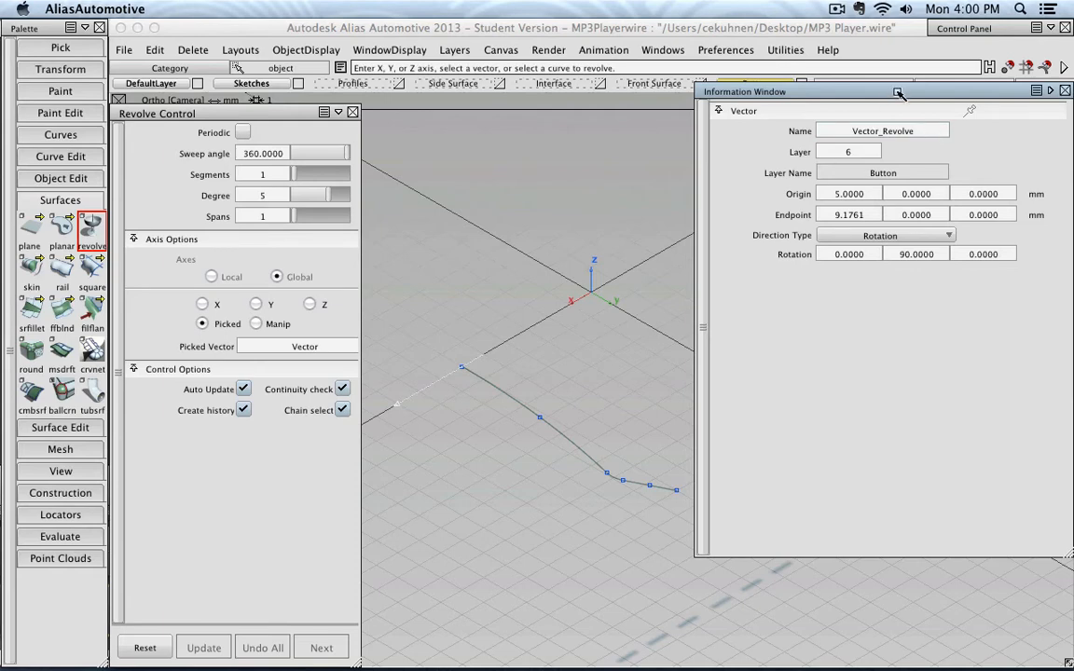
left_click_drag(897, 92, 738, 116)
left_click(904, 116)
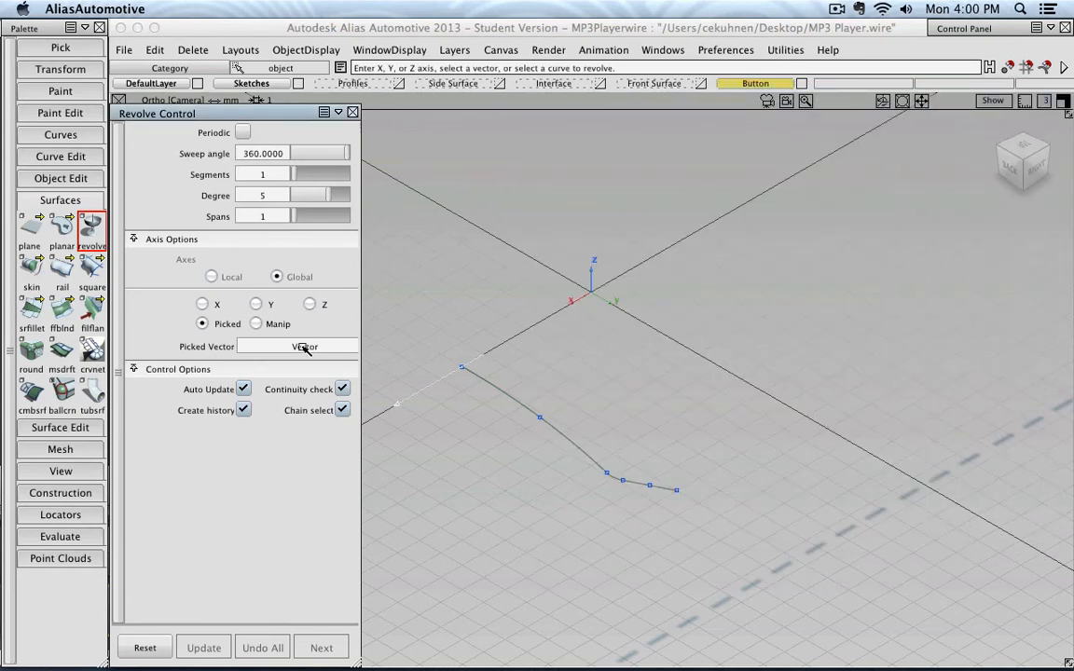
- Pick Vector_Revolve again as the revolve axis and revolve the chained button profile curves 360 degrees around it
left_click(202, 323)
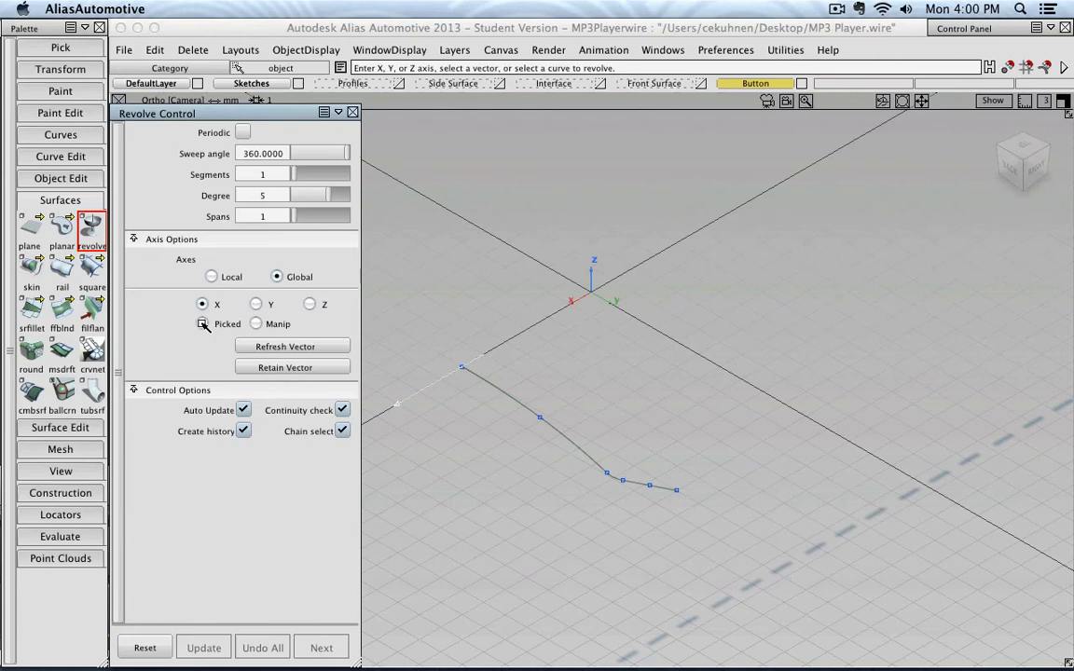
left_click(414, 397)
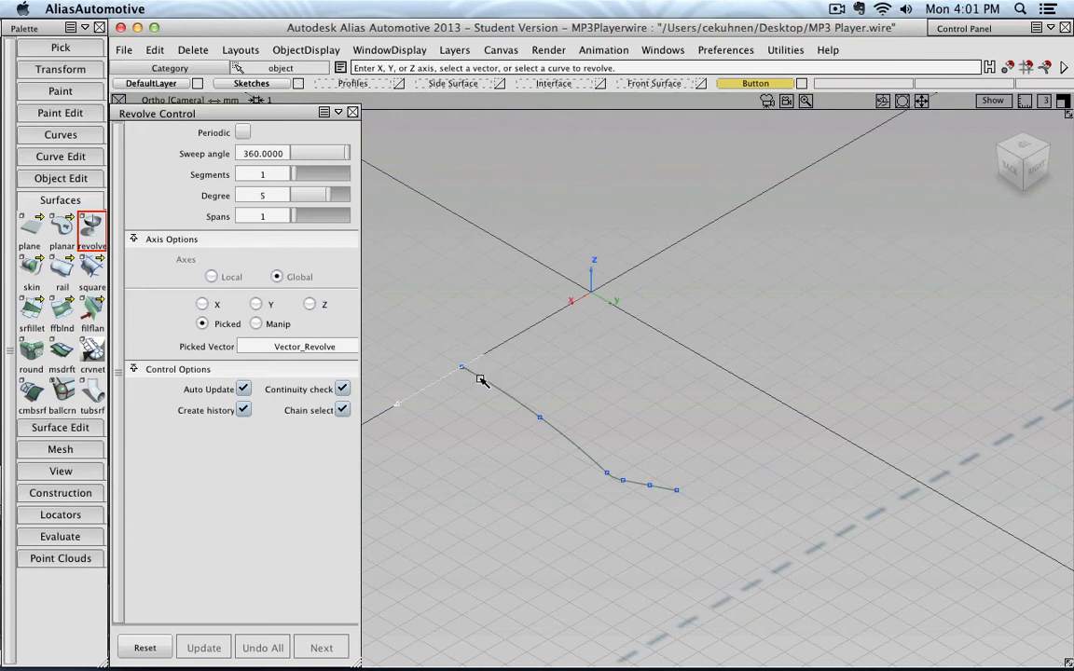
left_click(479, 378)
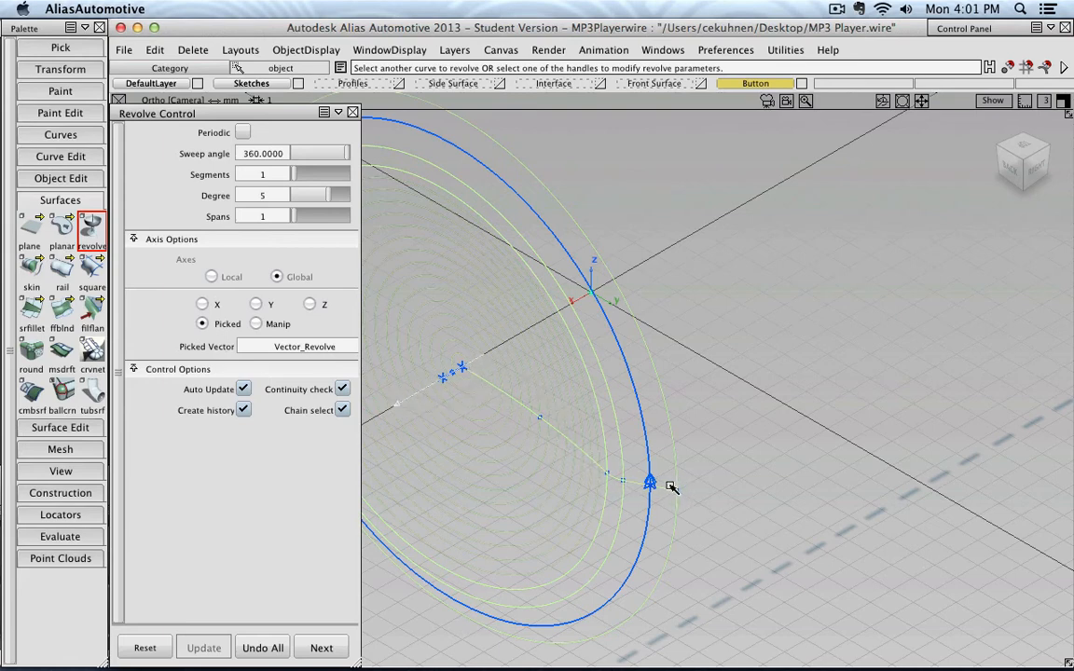
- Close the revolve options and pick the Vector_Revolve vector, the button profile curves and the revolved surfaces together as components
left_click(352, 113)
left_click(48, 47)
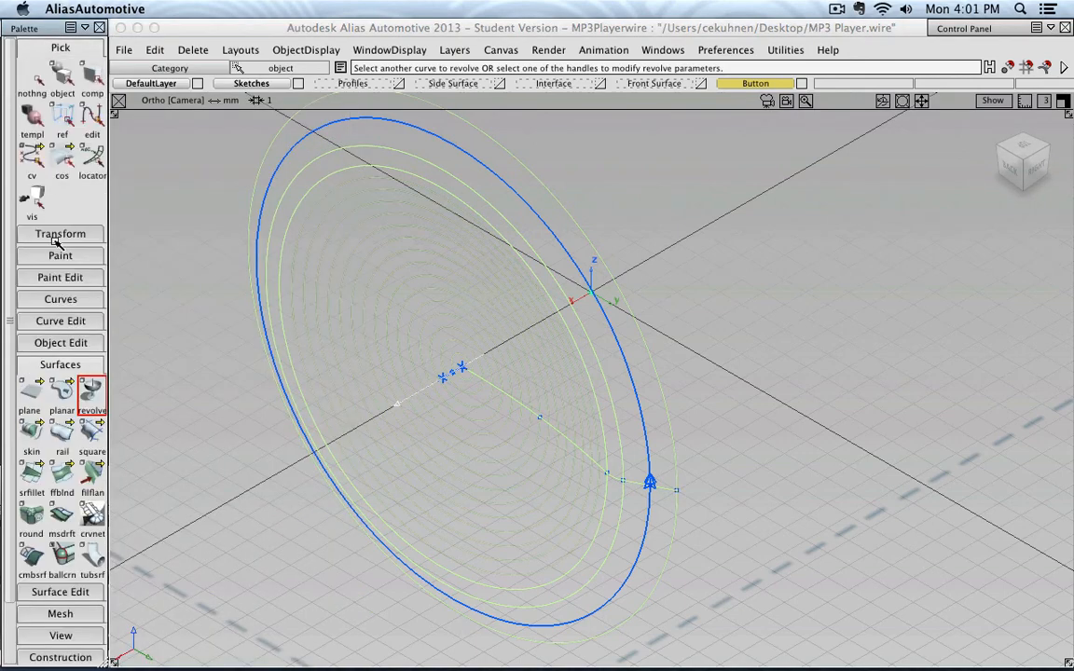
left_click(58, 364)
left_click(32, 76)
left_click(62, 77)
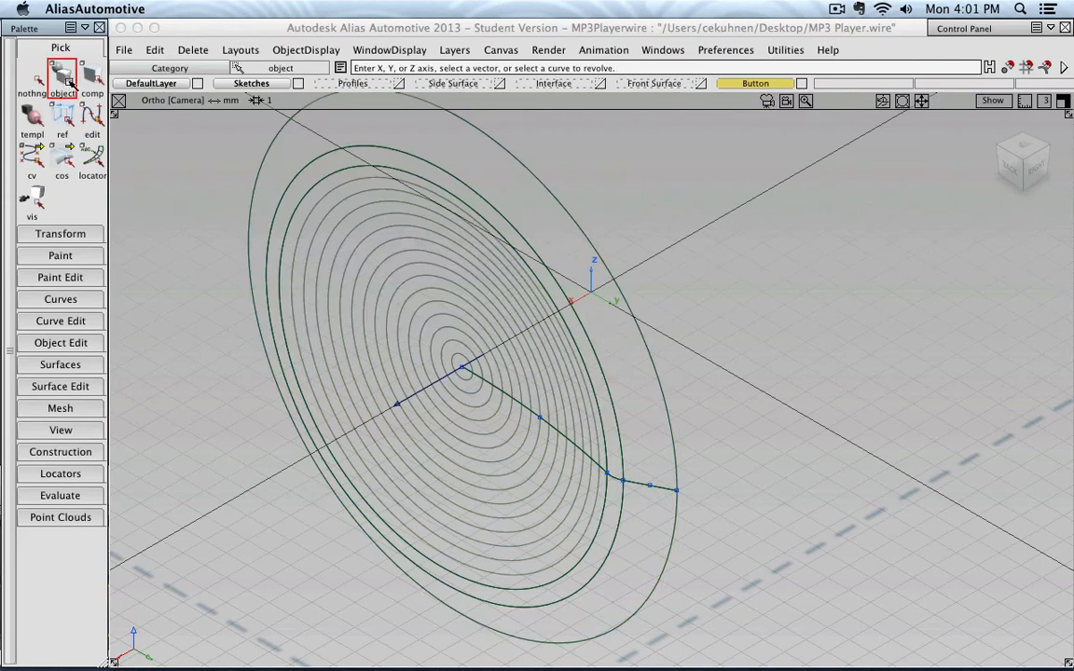
left_click(91, 78)
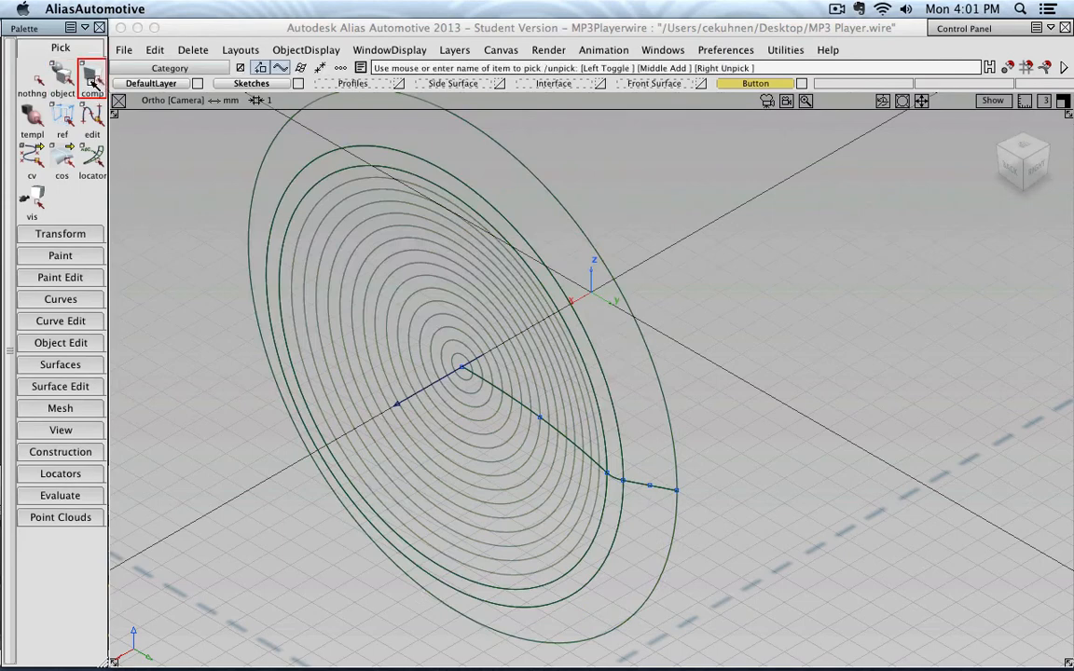
left_click(279, 68)
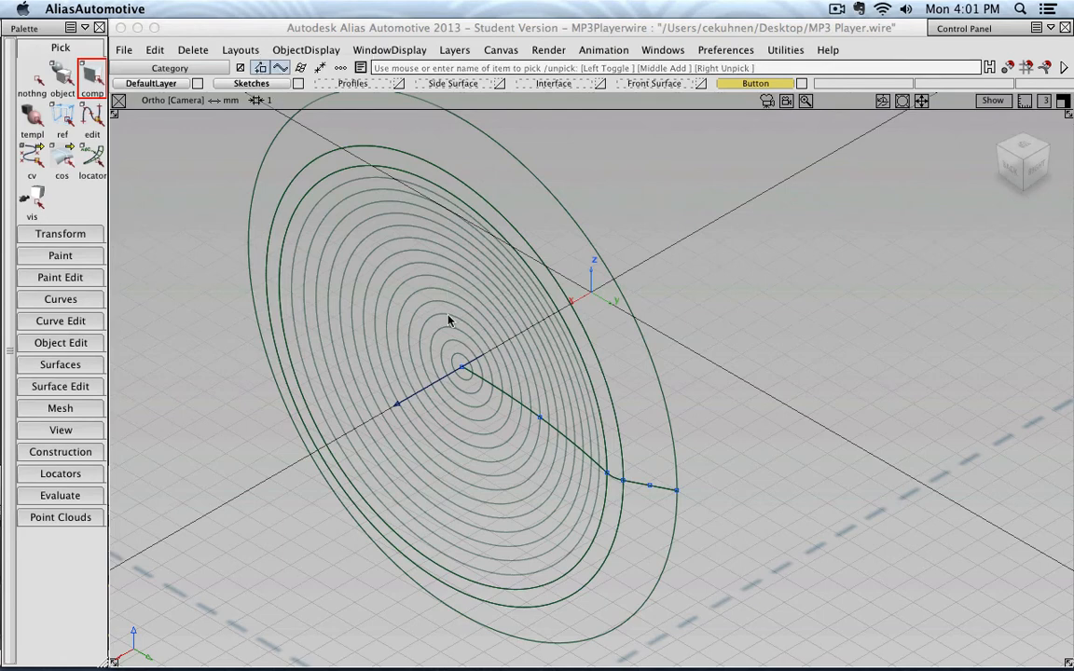
left_click(418, 397)
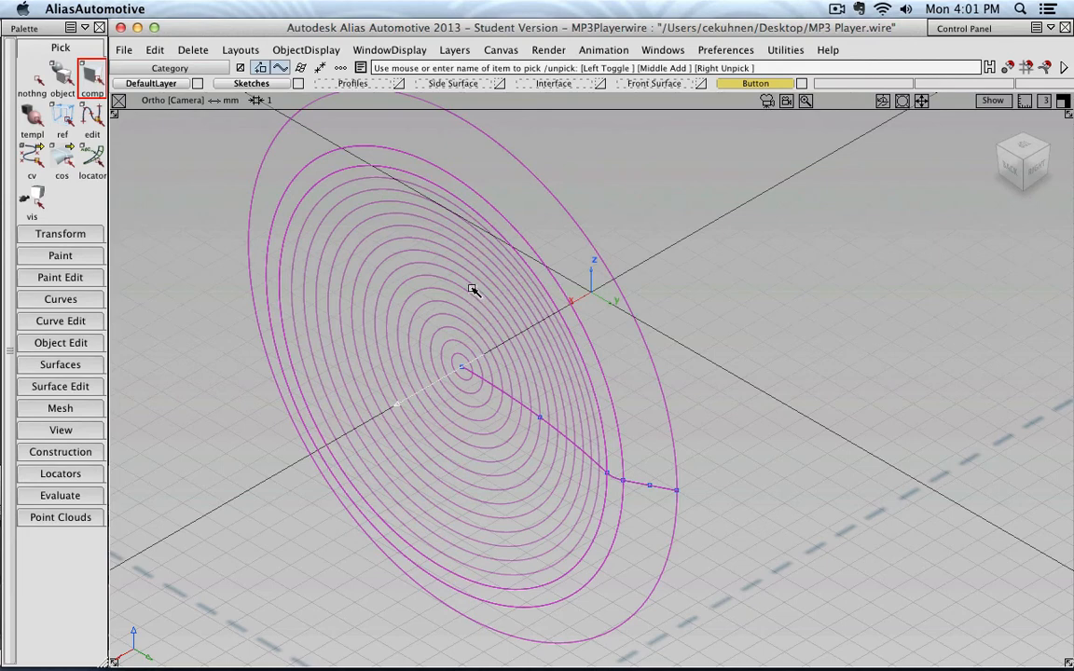
left_click(504, 395)
left_click(637, 485)
- Show the Front Surface layer and move the picked button geometry straight down below the screen opening in the back view
left_click(1009, 168)
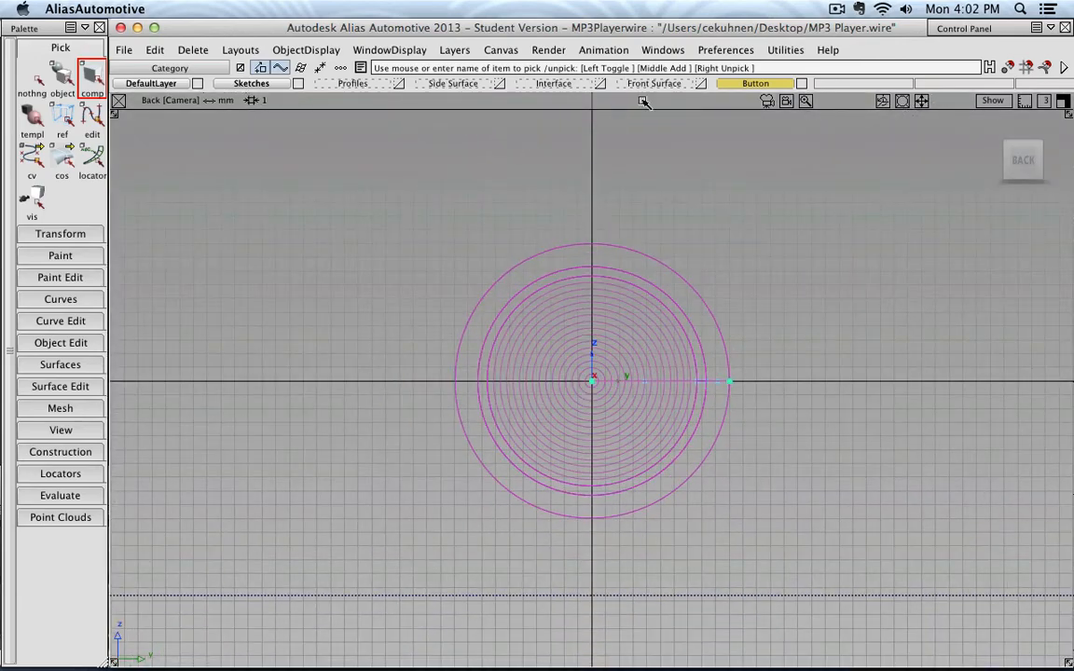
left_click(701, 84)
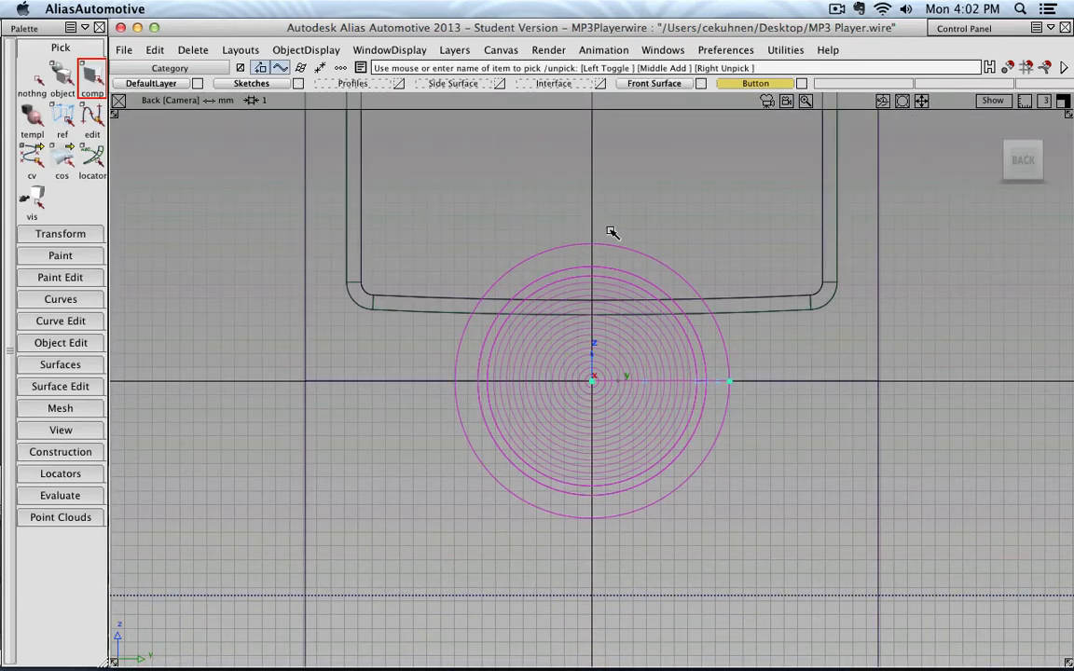
right_click_drag(611, 233, 636, 259, "alt+shift")
middle_click_drag(636, 259, 573, 194, "alt+shift")
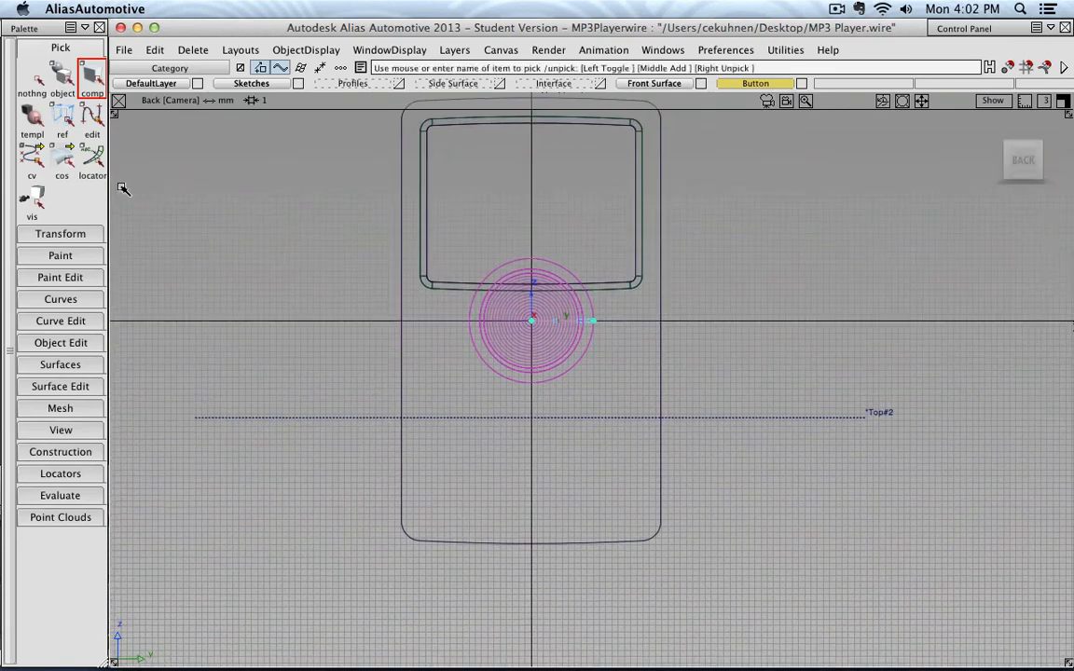
left_click(53, 233)
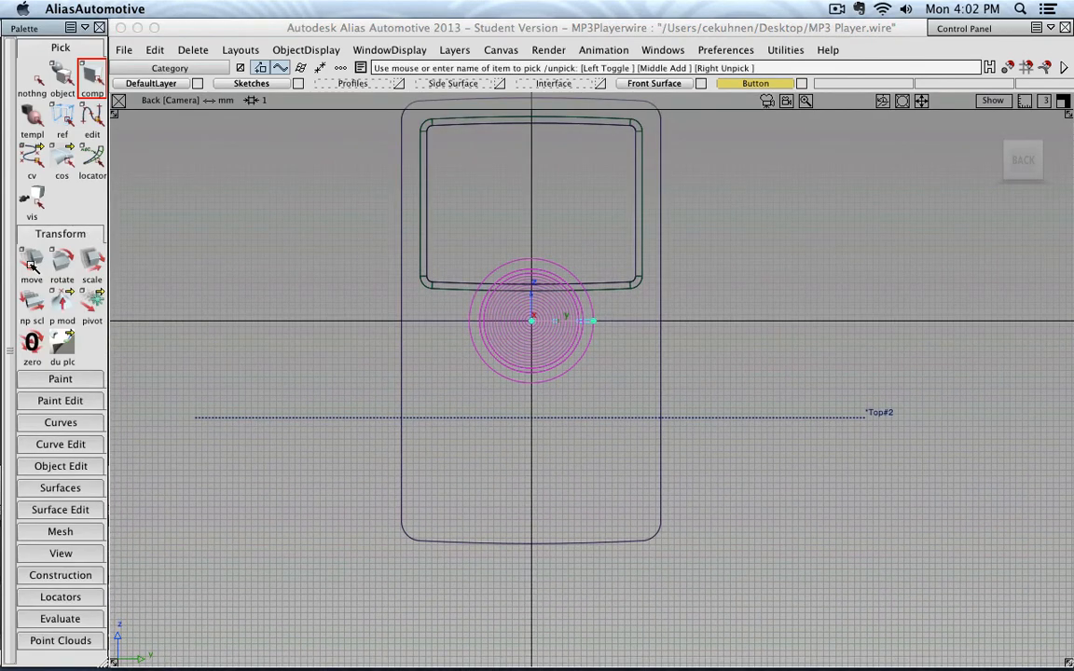
left_click(30, 262)
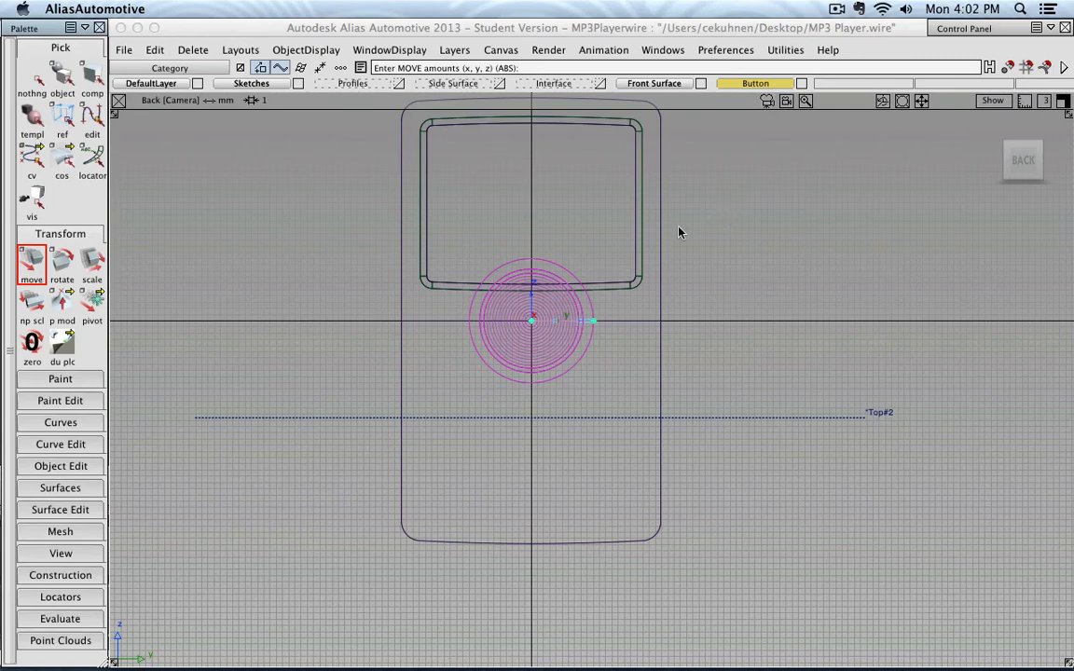
right_click_drag(694, 222, 703, 302)
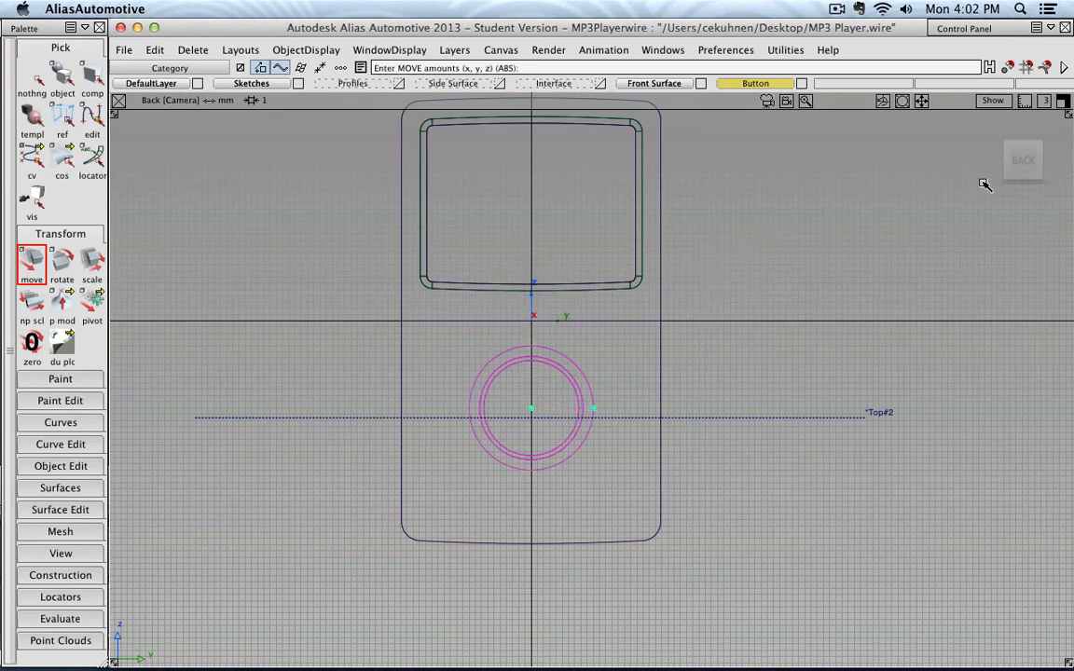
- Shade the model in the perspective view and hide the Sketches layer
left_click_drag(731, 293, 513, 402, "alt+shift")
scroll(514, 402, "up", 3)
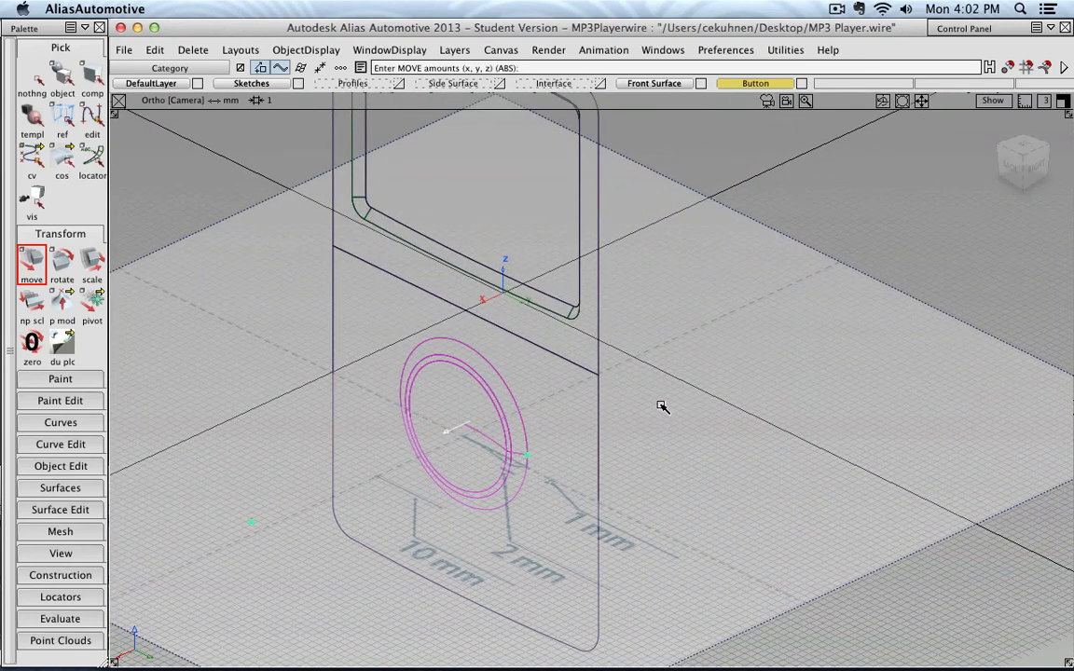
left_click_drag(661, 407, 737, 407, "ctrl+shift")
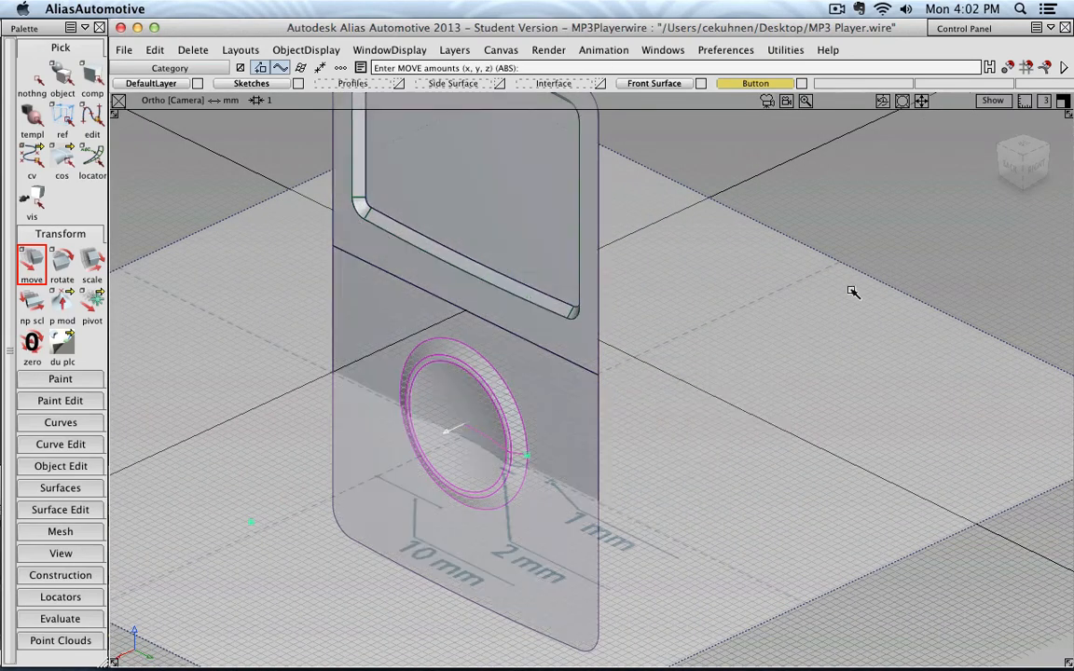
left_click(299, 84)
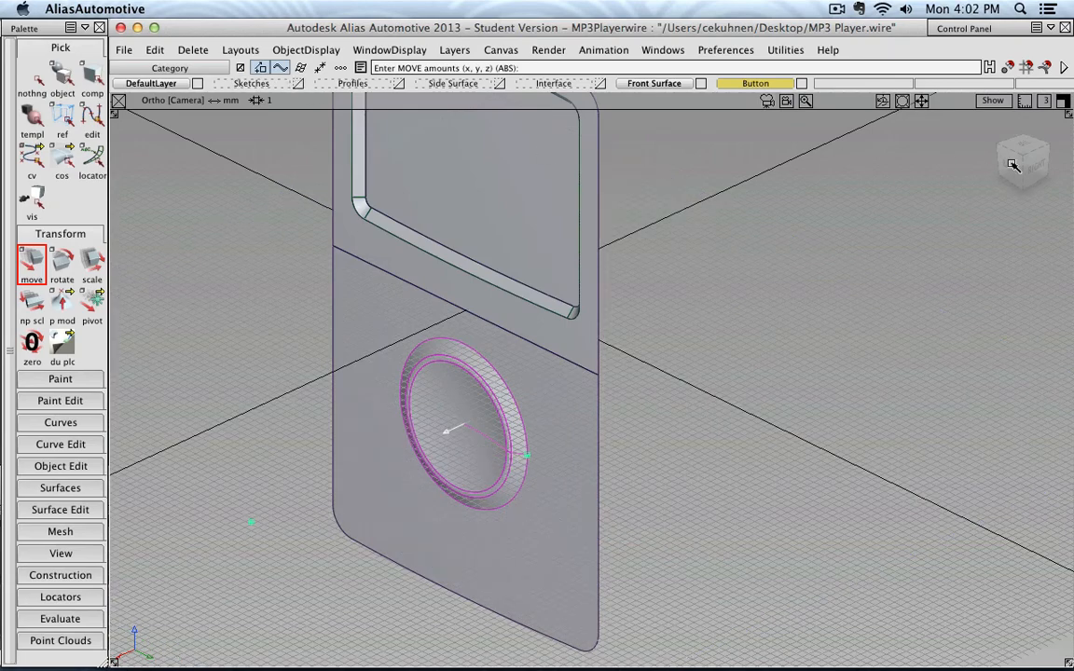
- Nudge the button slightly further down on the front surface
left_click_drag(653, 412, 677, 322, "alt+shift")
mouse_move(678, 323)
right_mouse_down()
mouse_move(679, 332)
mouse_move(678, 317)
right_mouse_up()
mouse_move(678, 320)
right_mouse_down()
mouse_move(679, 330)
mouse_move(678, 317)
right_mouse_up()
right_click_drag(679, 317, 679, 330)
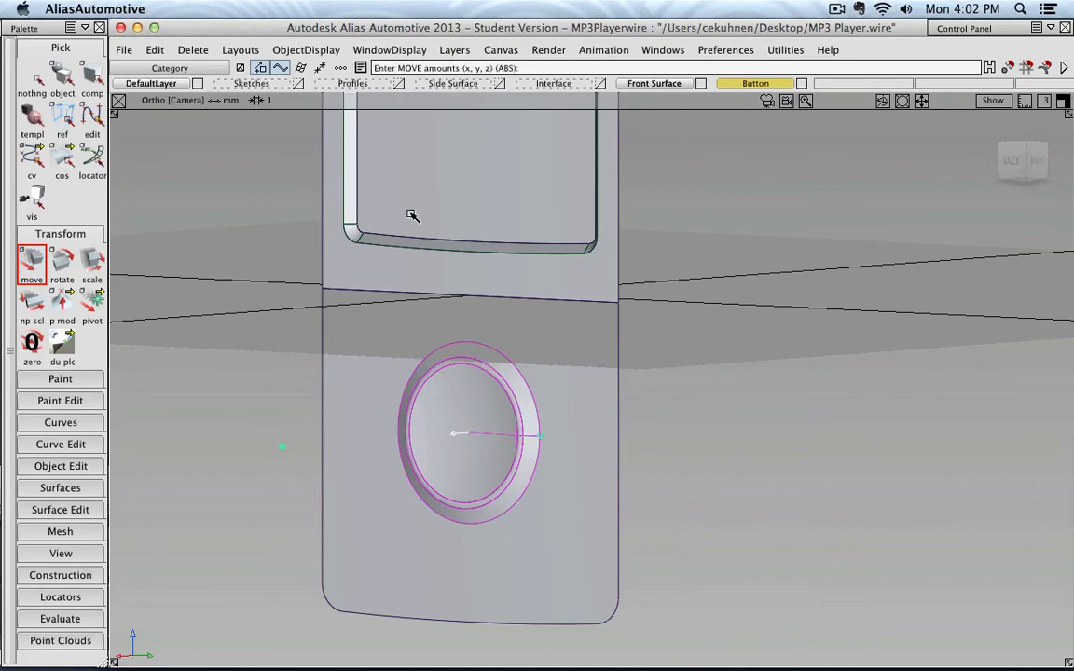
- Move the button into the front surface and back out in front of it along X in the top view
left_click(1024, 151)
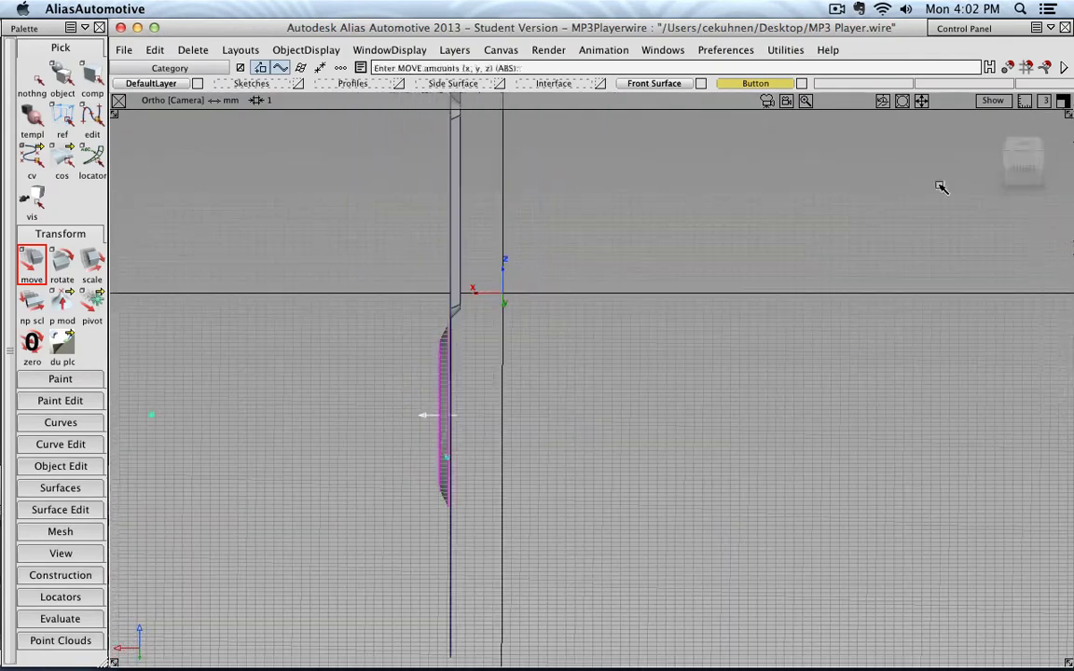
left_click(1025, 145)
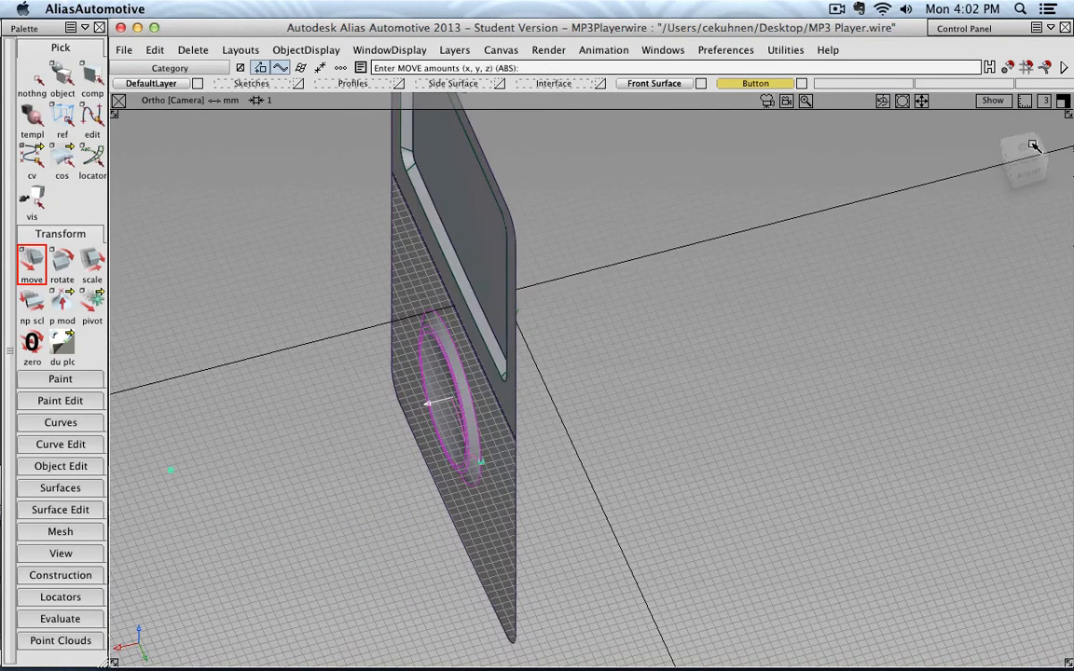
left_click(240, 49)
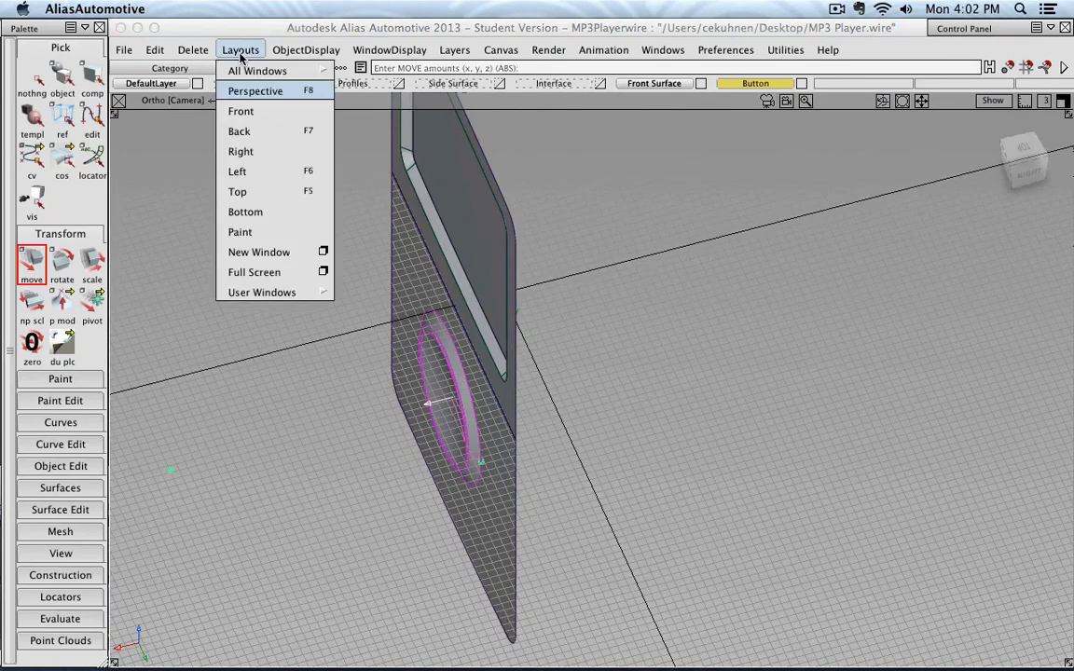
left_click(244, 112)
left_click(235, 51)
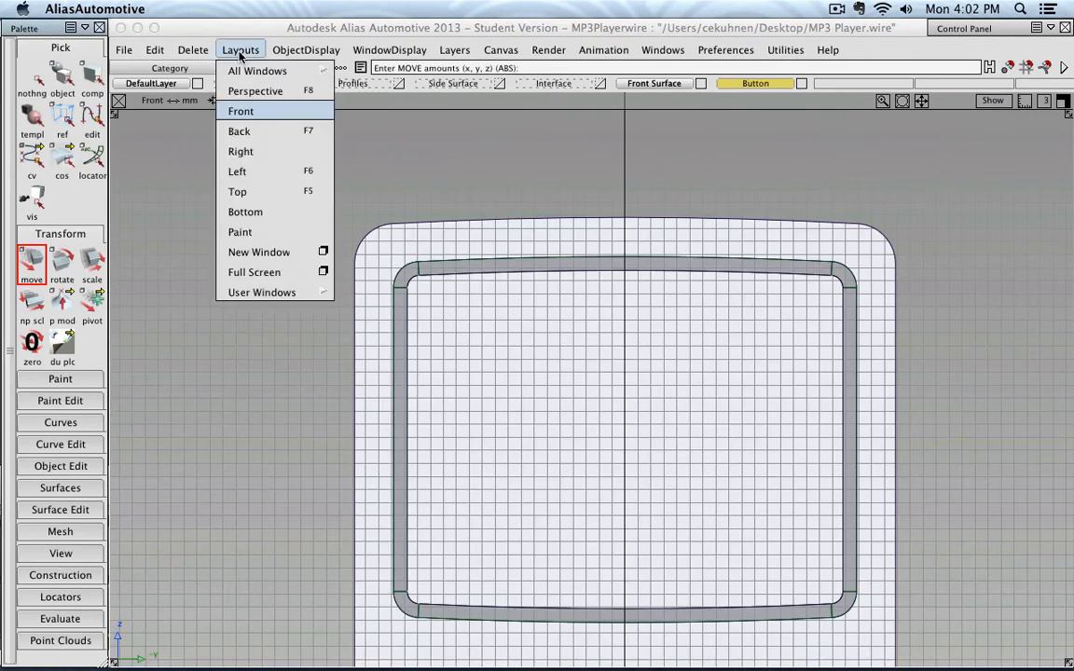
left_click(261, 193)
right_click_drag(542, 379, 487, 366, "alt+shift")
middle_click_drag(509, 350, 582, 307, "alt+shift")
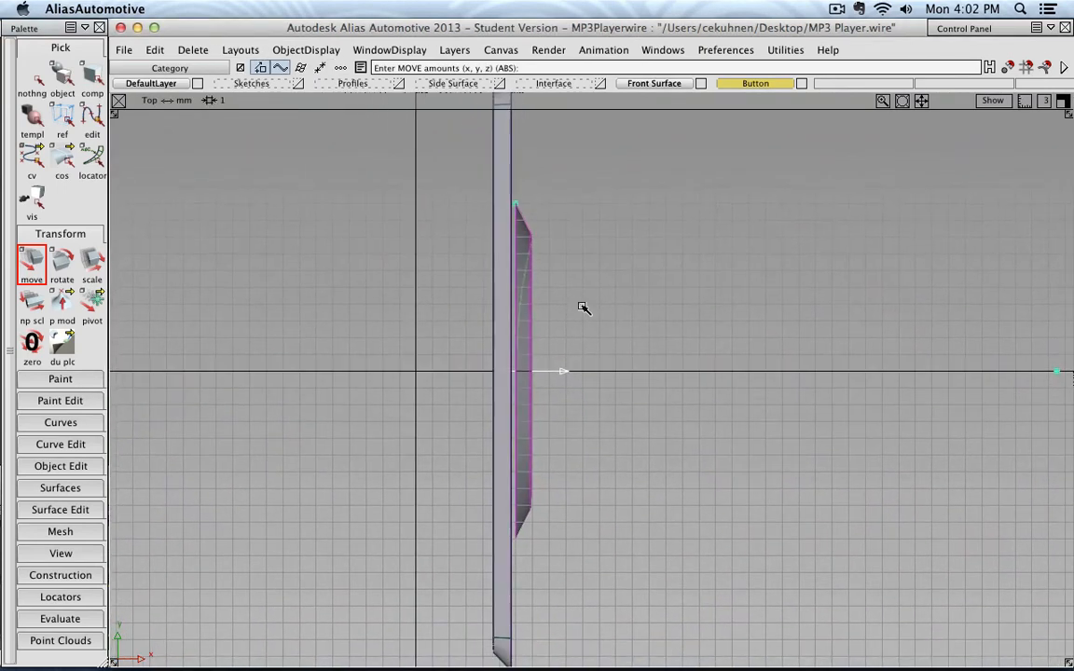
left_click(766, 321)
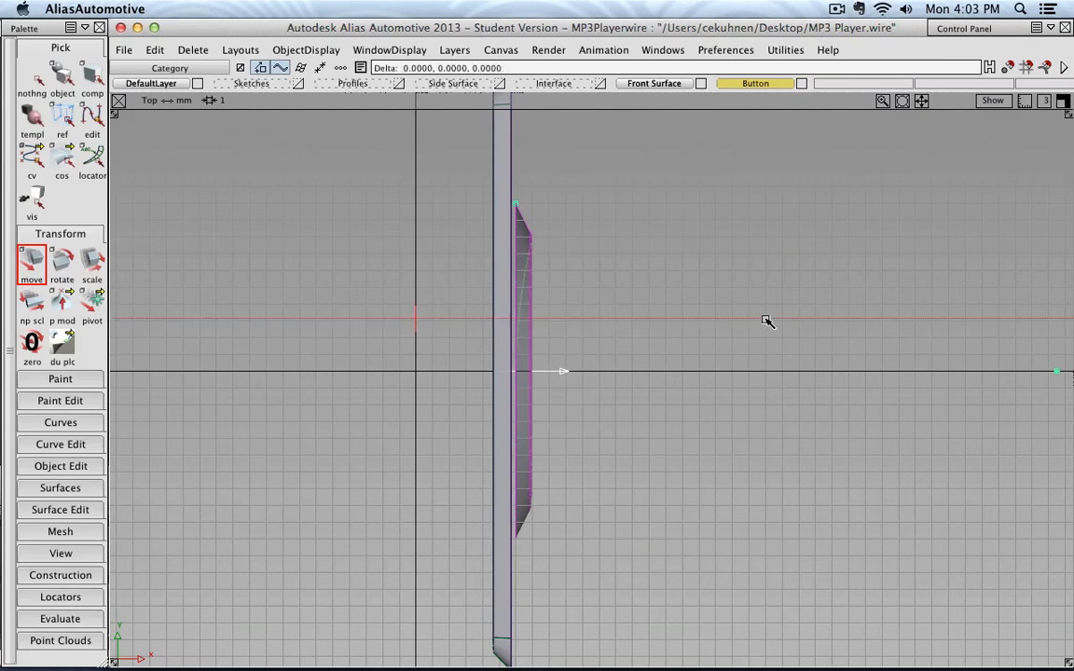
left_click_drag(767, 321, 755, 322)
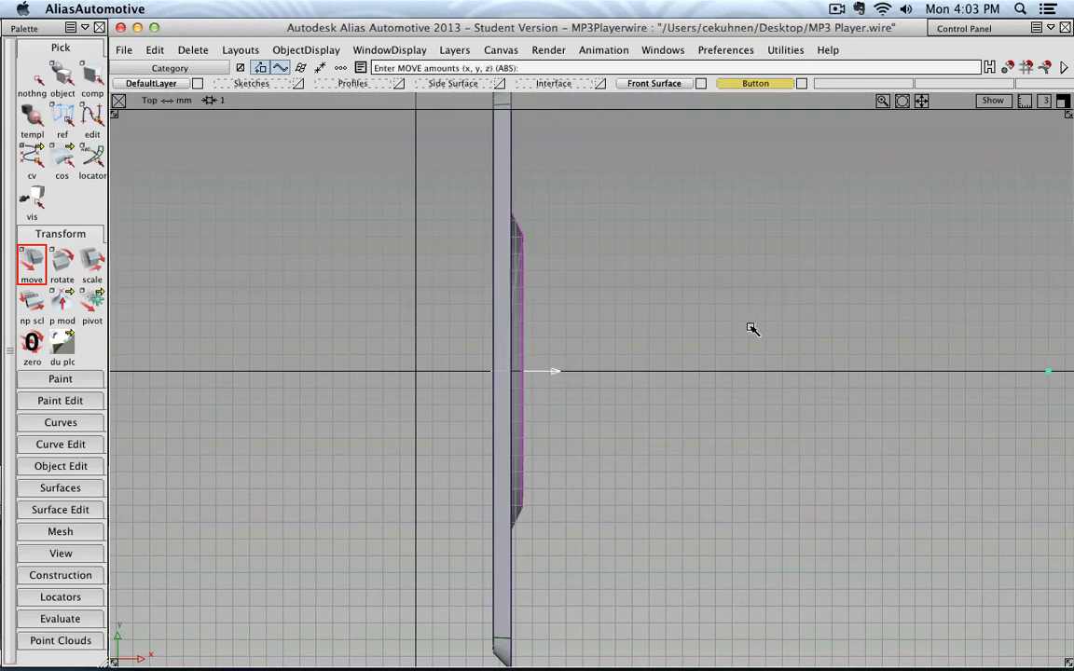
middle_click_drag(656, 321, 676, 321)
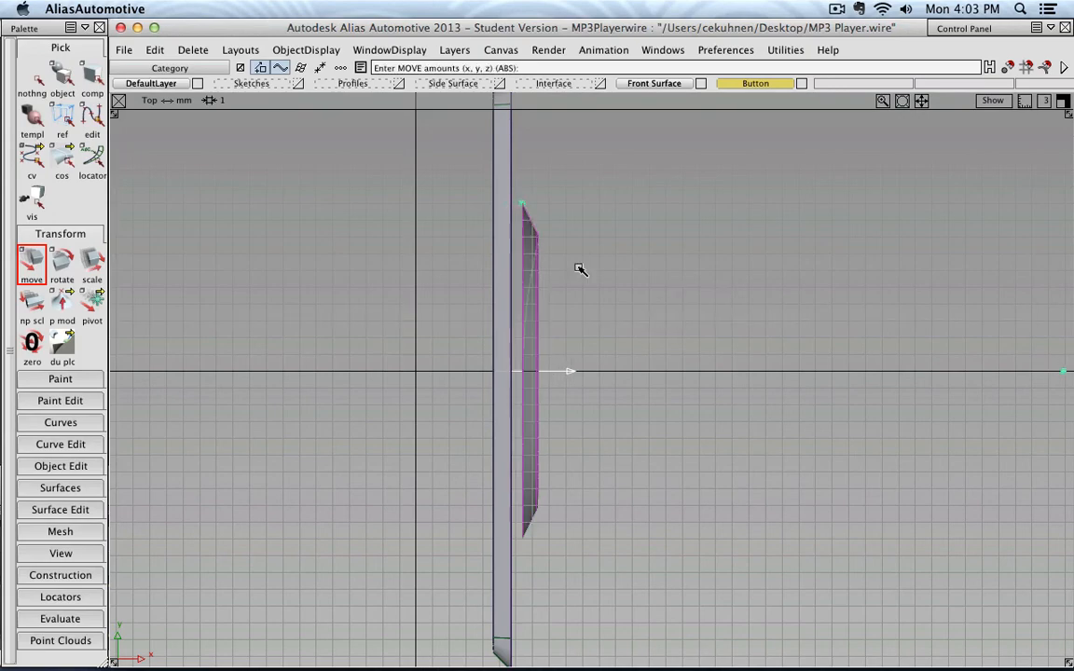
- Move the button back along X until its outer edge meets the front surface
right_click_drag(550, 284, 606, 297, "alt+shift")
middle_click_drag(606, 297, 650, 428, "alt+shift")
right_click_drag(550, 270, 626, 321, "alt+shift")
middle_click_drag(650, 301, 706, 348, "alt+shift")
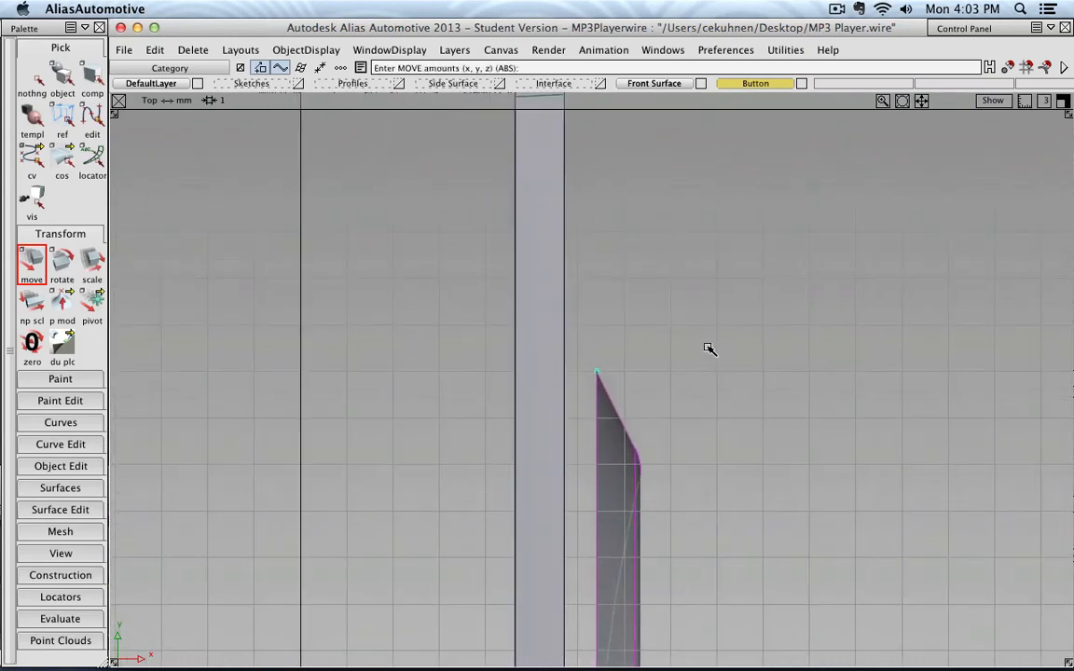
right_click_drag(707, 347, 789, 341, "alt+shift")
middle_click_drag(788, 341, 750, 346)
scroll(750, 347, "down", 5)
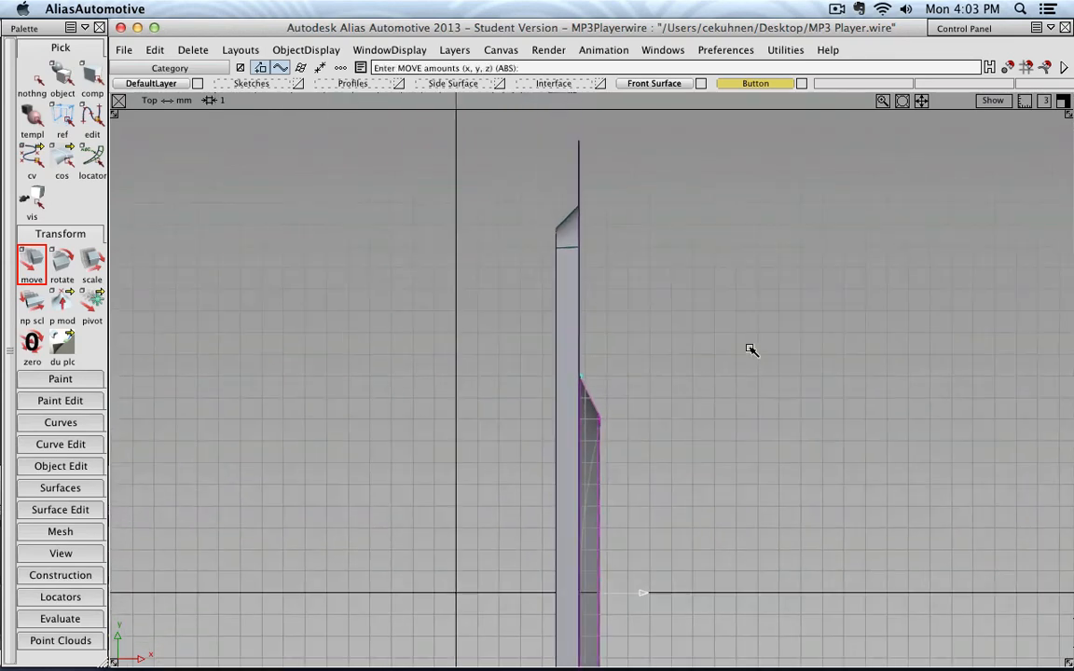
- Return to the perspective view of the button on the front surface and hide the grid
left_click(242, 50)
left_click(256, 91)
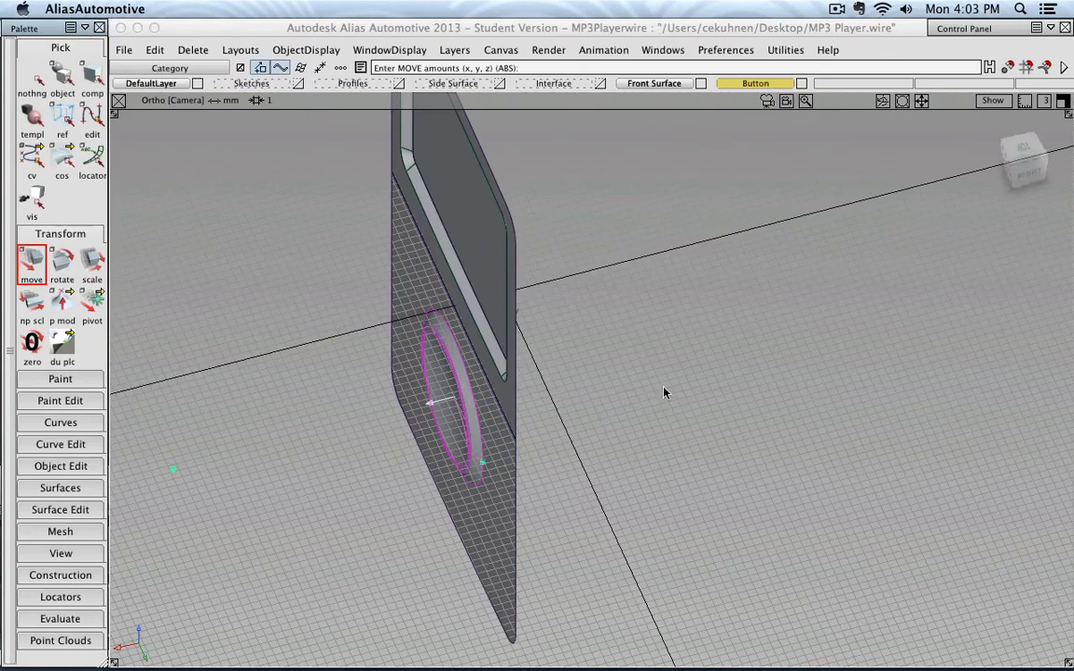
left_click_drag(596, 348, 648, 308, "alt+shift")
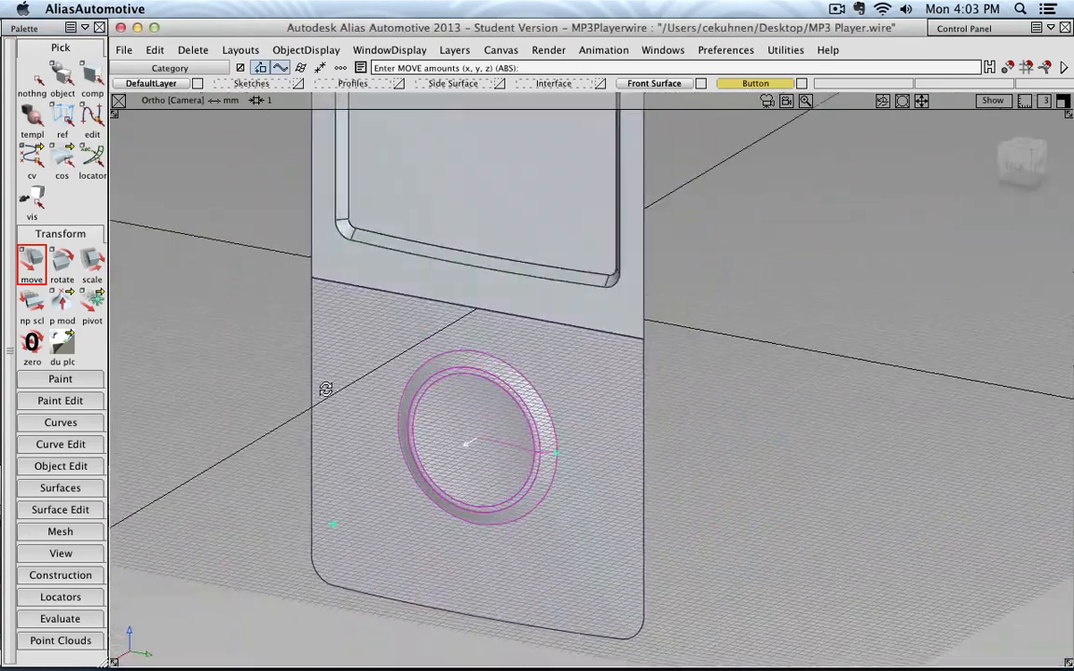
left_click(992, 99)
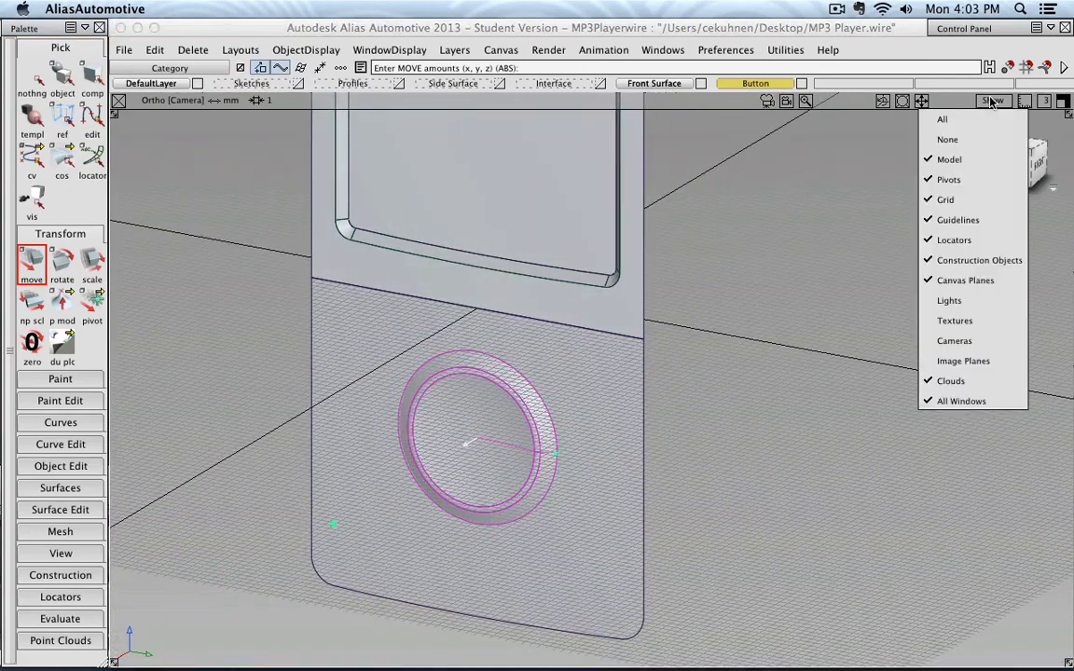
left_click(956, 193)
middle_click_drag(747, 351, 780, 315, "alt+shift")
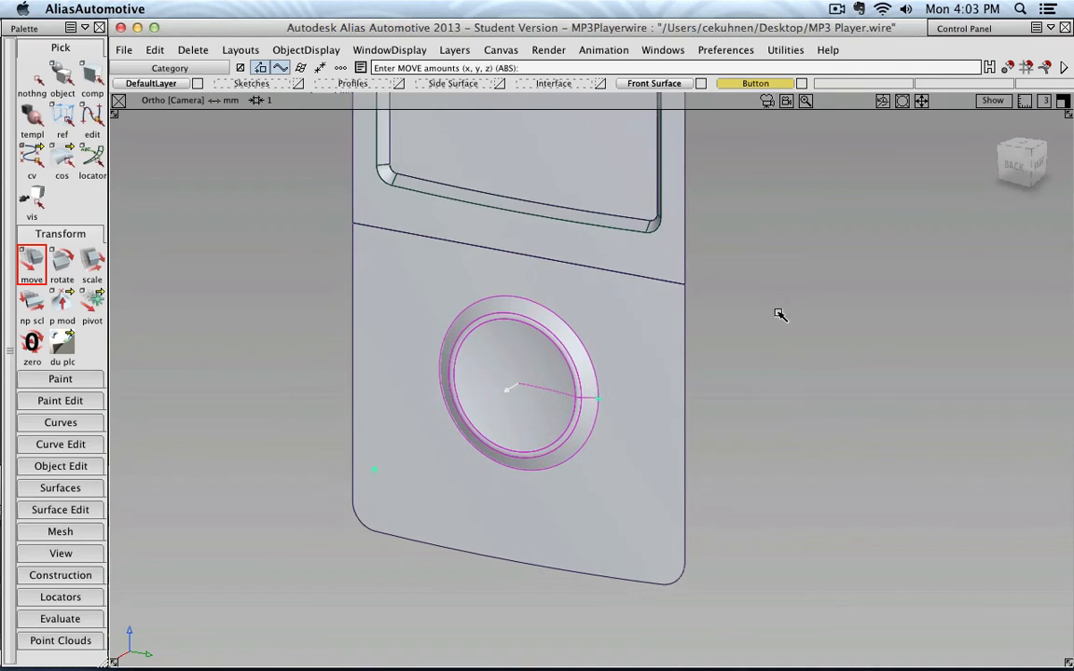